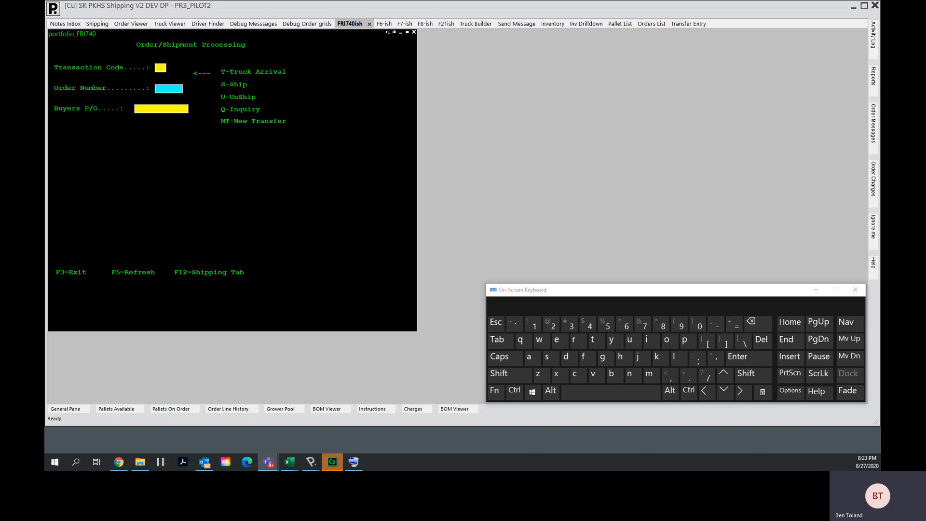
- Switch from order/shipment processing to the Shipping tab
{"action": "left_click", "coordinate": [506, 145]}
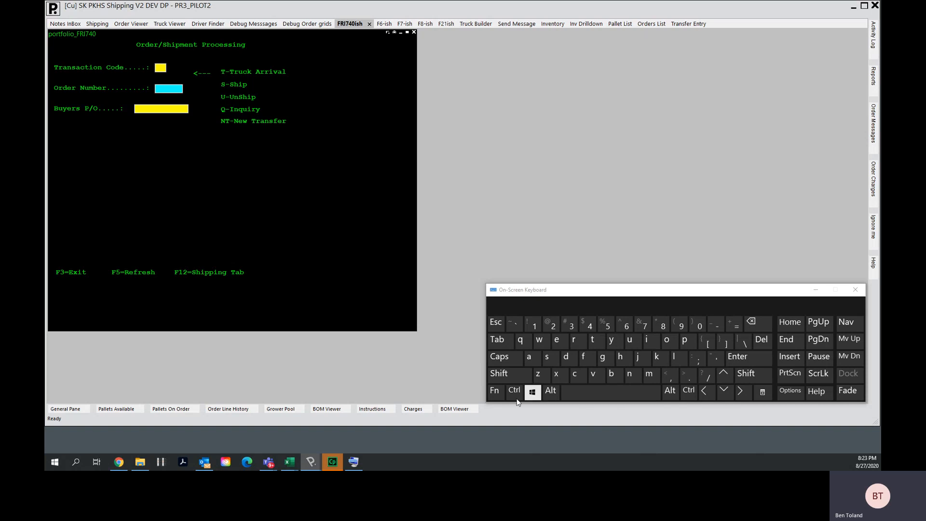
{"action": "left_click", "coordinate": [494, 391]}
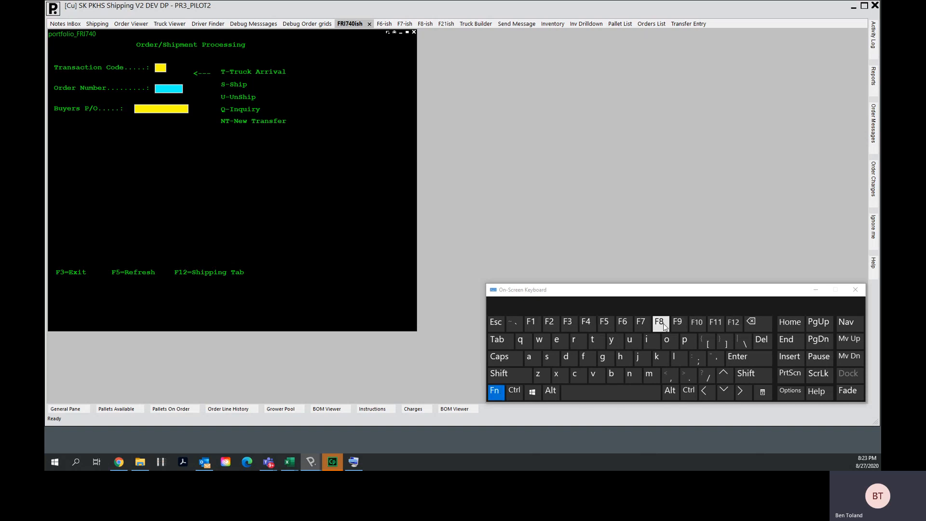
{"action": "left_click", "coordinate": [734, 326]}
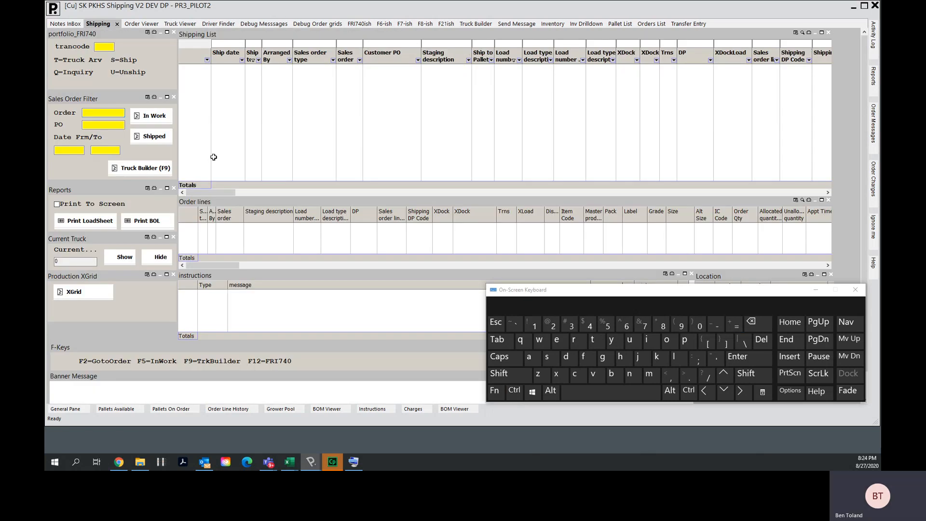
- Set the sales order filter date range from 28 Aug 2020 to 28 Aug 2020
{"action": "left_click", "coordinate": [76, 151]}
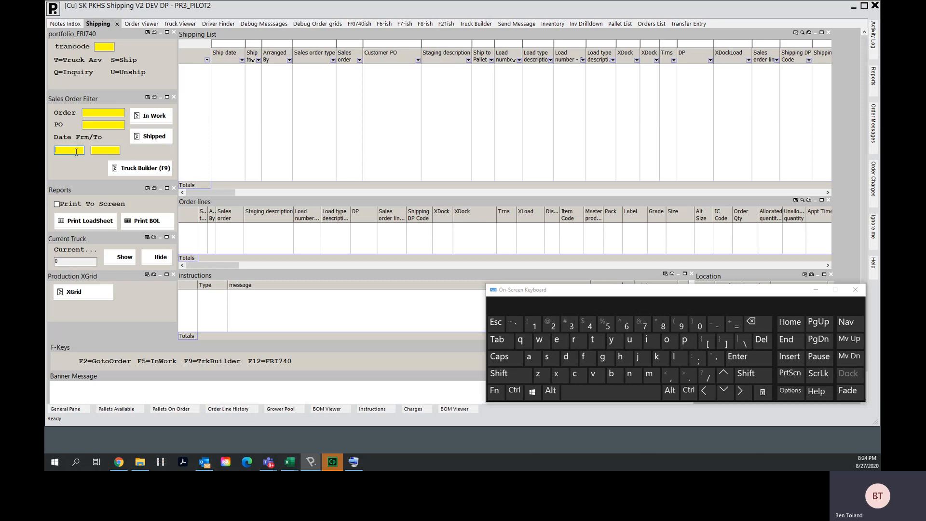
{"action": "type", "text": "8/28/2020"}
{"action": "key", "text": "Tab"}
{"action": "left_click", "coordinate": [496, 390]}
{"action": "left_click", "coordinate": [589, 325]}
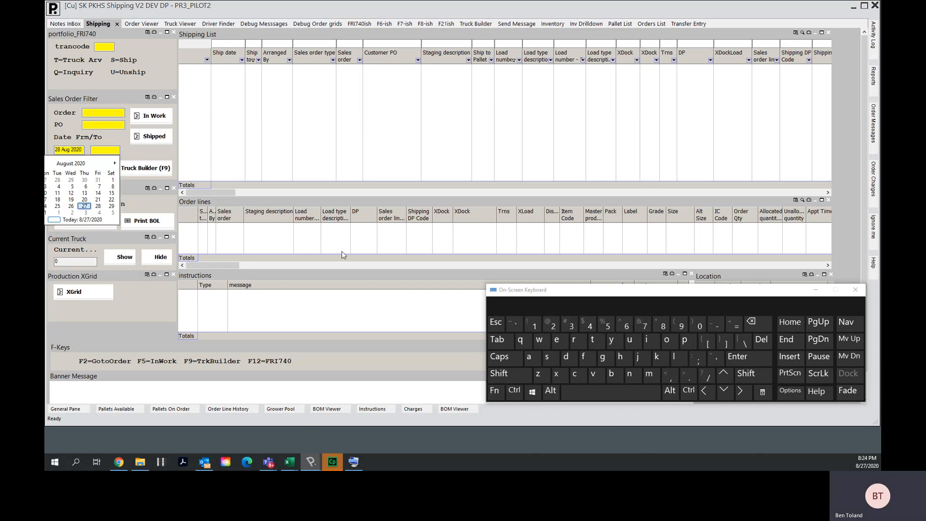
{"action": "left_click", "coordinate": [99, 207]}
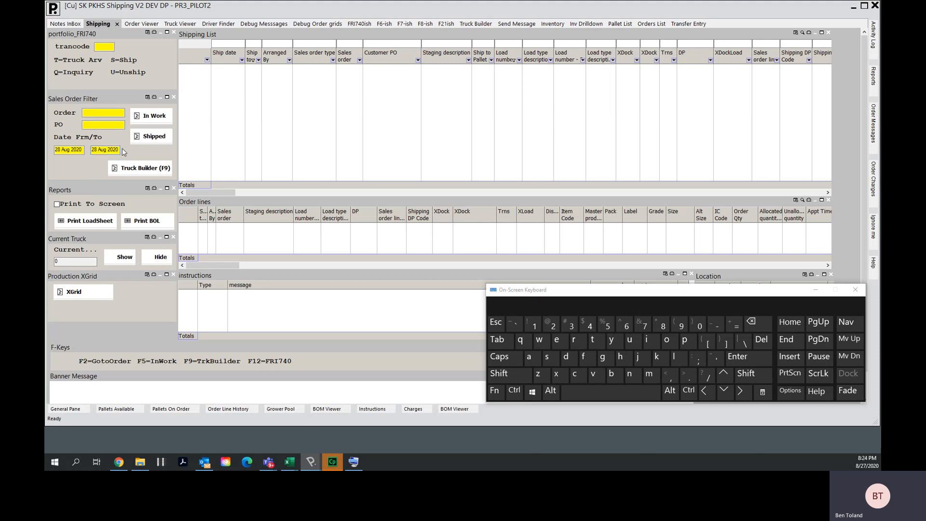
{"action": "left_click", "coordinate": [74, 150]}
{"action": "left_click", "coordinate": [112, 152]}
{"action": "left_click", "coordinate": [91, 168]}
- Load the in-work orders and filter the shipping list's Load number column to <NULL> values
{"action": "left_click", "coordinate": [501, 388]}
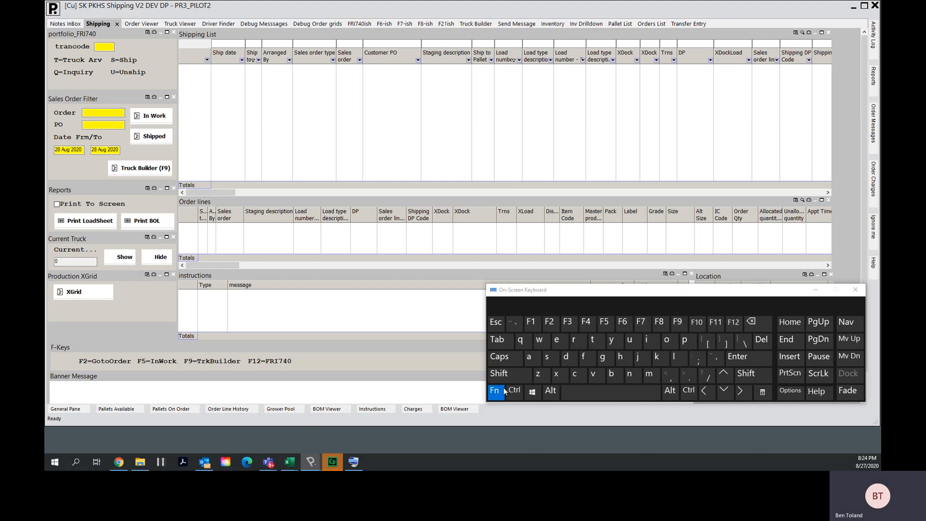
{"action": "left_click", "coordinate": [604, 326]}
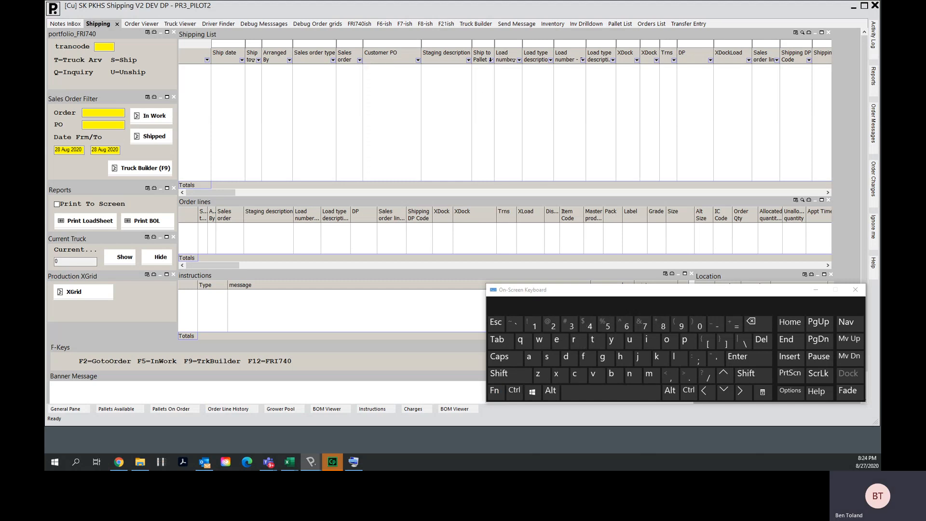
{"action": "left_click", "coordinate": [518, 59]}
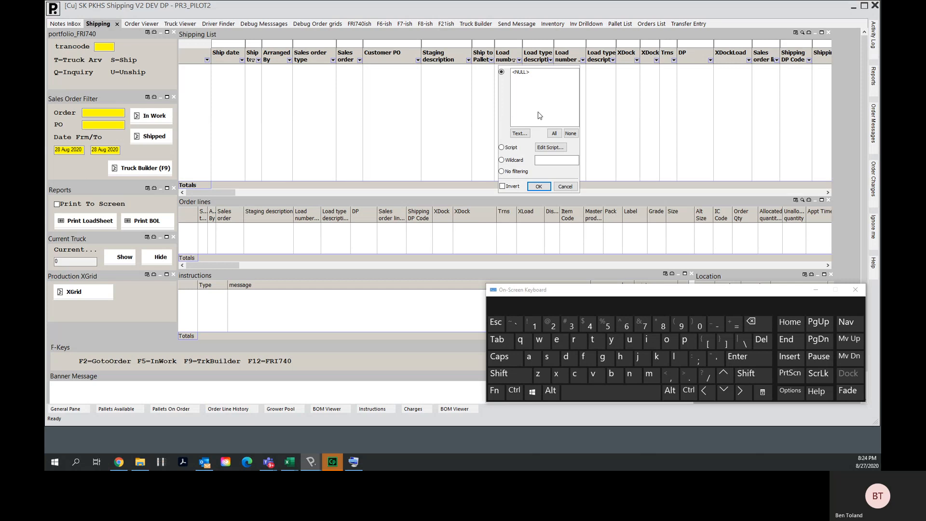
{"action": "left_click", "coordinate": [538, 186]}
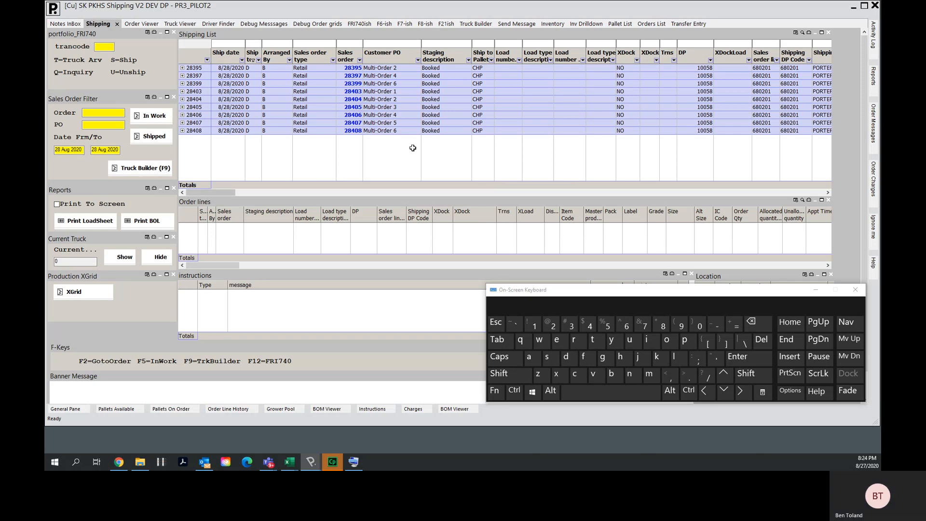
- Select various ranges of sales orders in the shipping list to preview their order lines
{"action": "left_click_drag", "start_coordinate": [353, 83], "coordinate": [353, 109]}
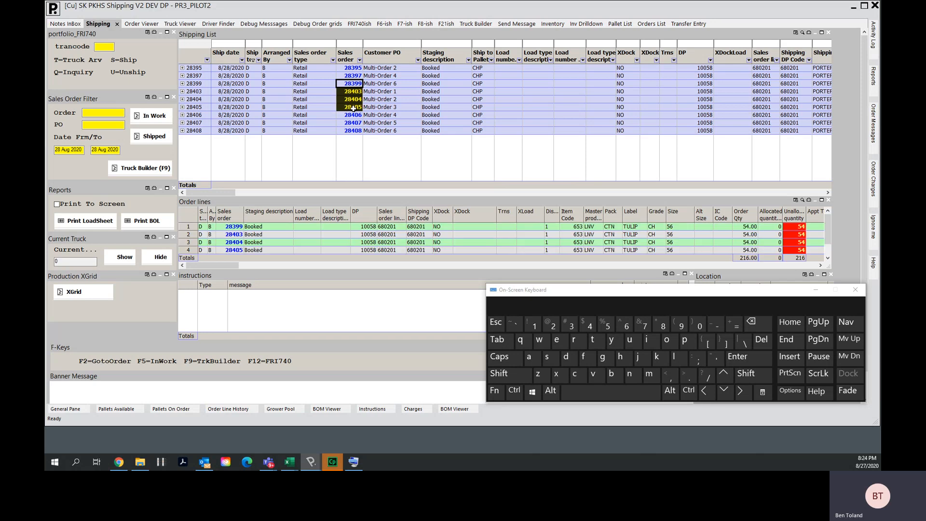
{"action": "left_click", "coordinate": [351, 154]}
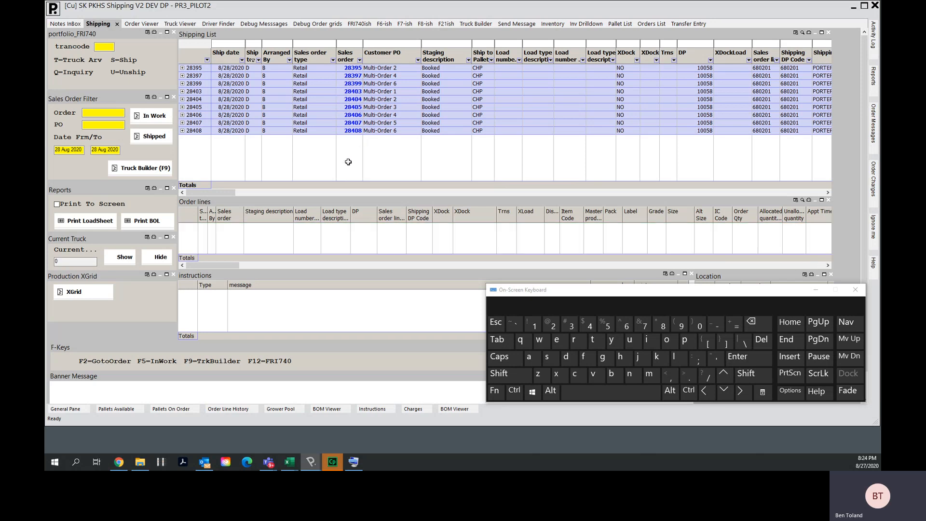
{"action": "left_click_drag", "start_coordinate": [353, 84], "coordinate": [354, 106]}
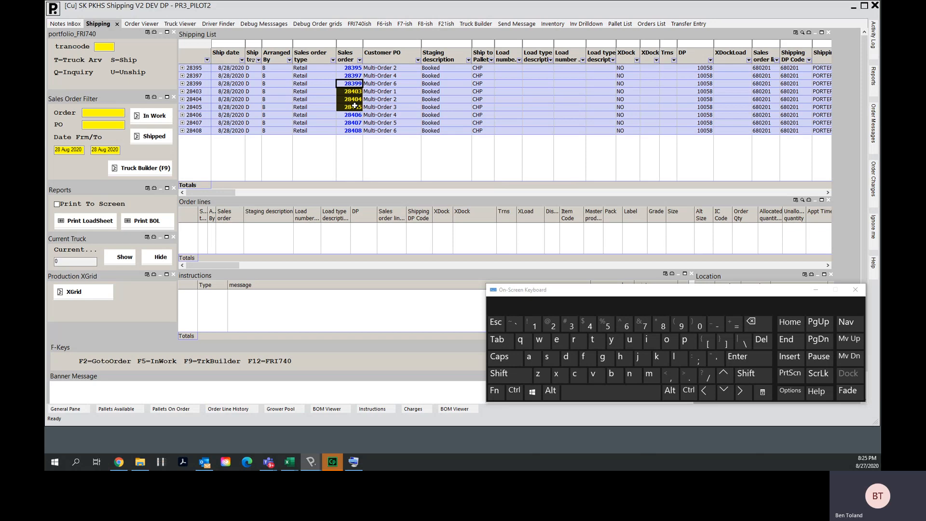
{"action": "left_click", "coordinate": [351, 159]}
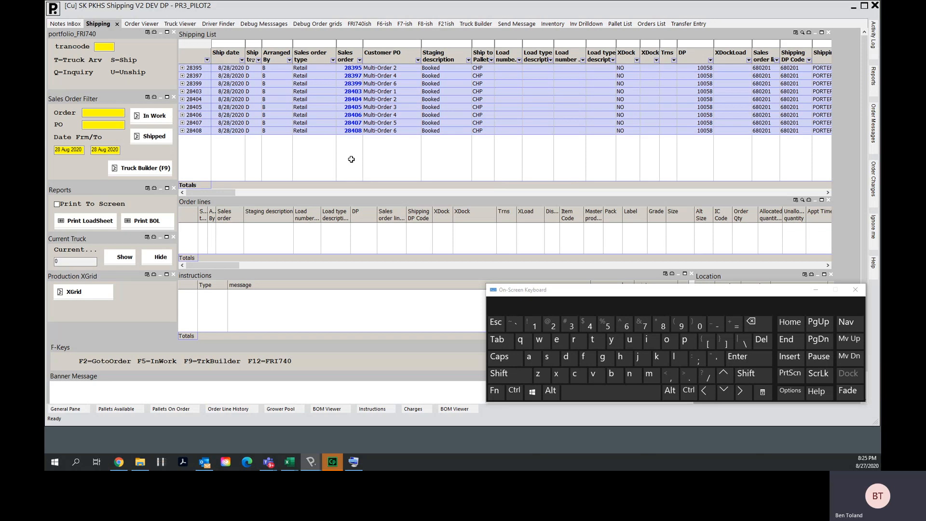
{"action": "left_click", "coordinate": [355, 91]}
{"action": "left_click_drag", "start_coordinate": [355, 92], "coordinate": [355, 108]}
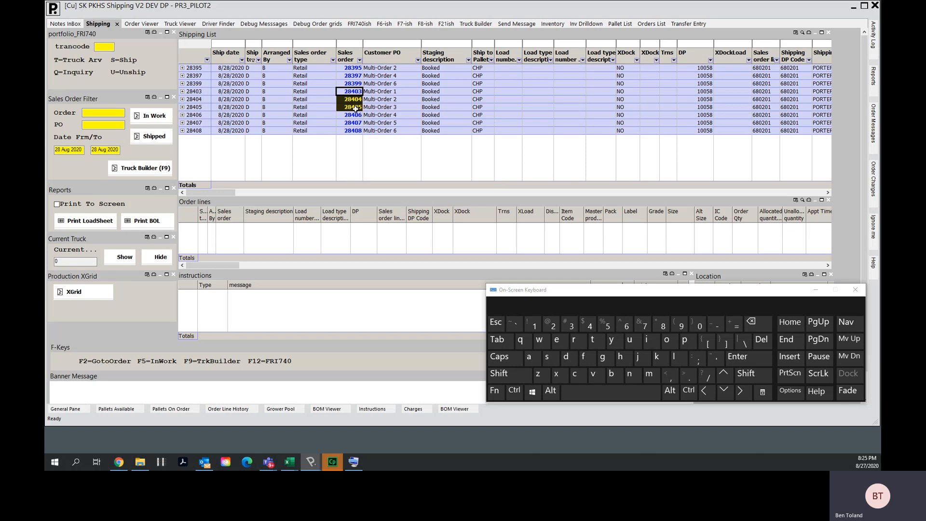
{"action": "left_click", "coordinate": [354, 154]}
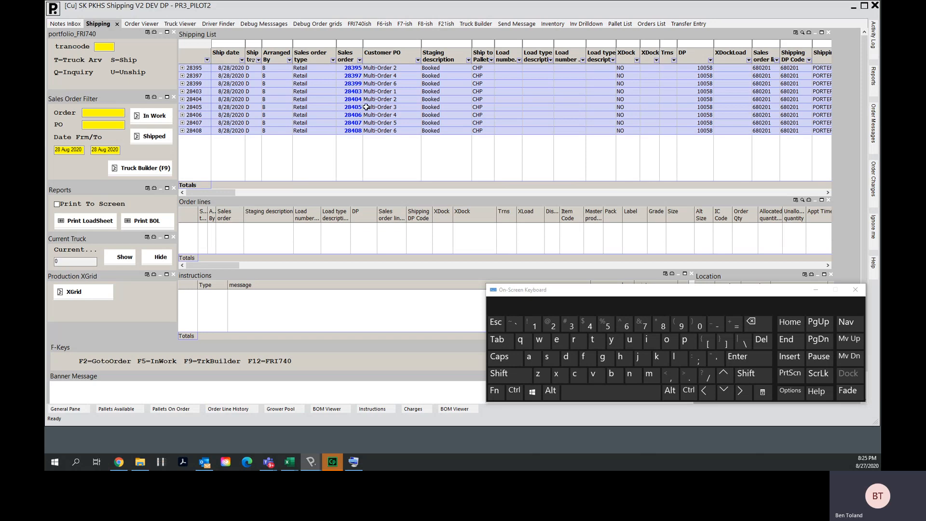
{"action": "left_click_drag", "start_coordinate": [354, 83], "coordinate": [349, 114]}
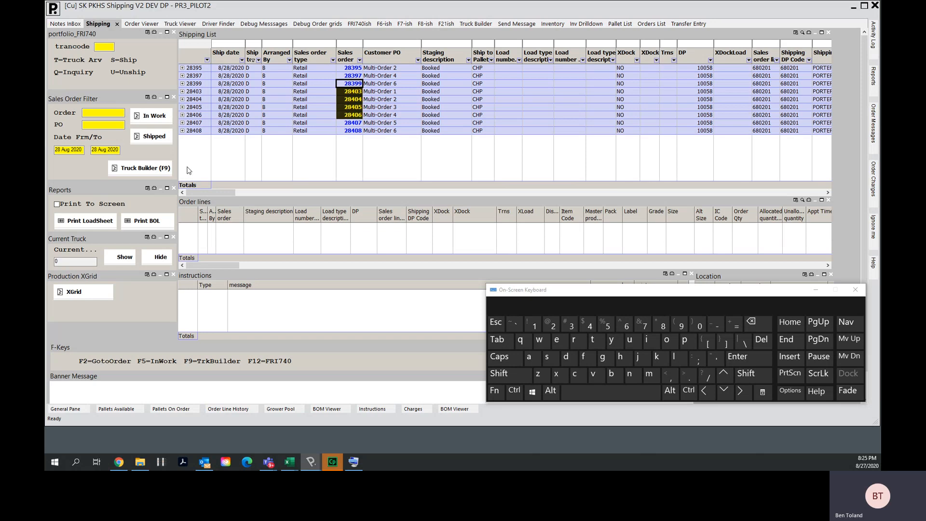
{"action": "left_click", "coordinate": [350, 151]}
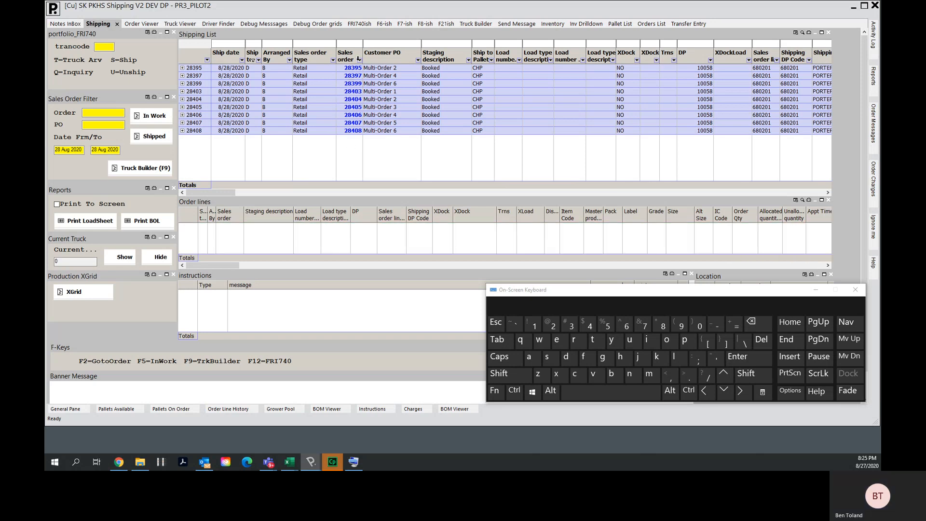
- Open the Sales order column filter and multi-select orders 28395, 28399 and 28405
{"action": "left_click", "coordinate": [359, 60]}
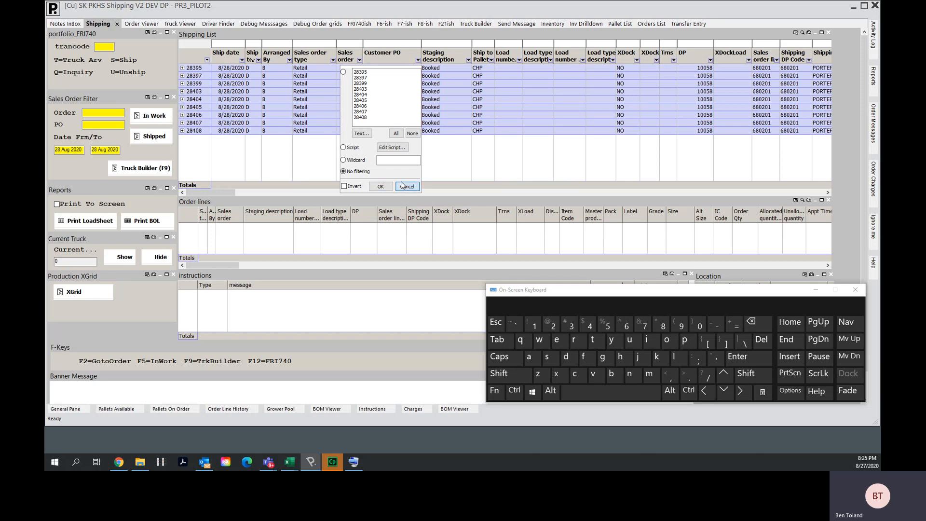
{"action": "left_click", "coordinate": [380, 186]}
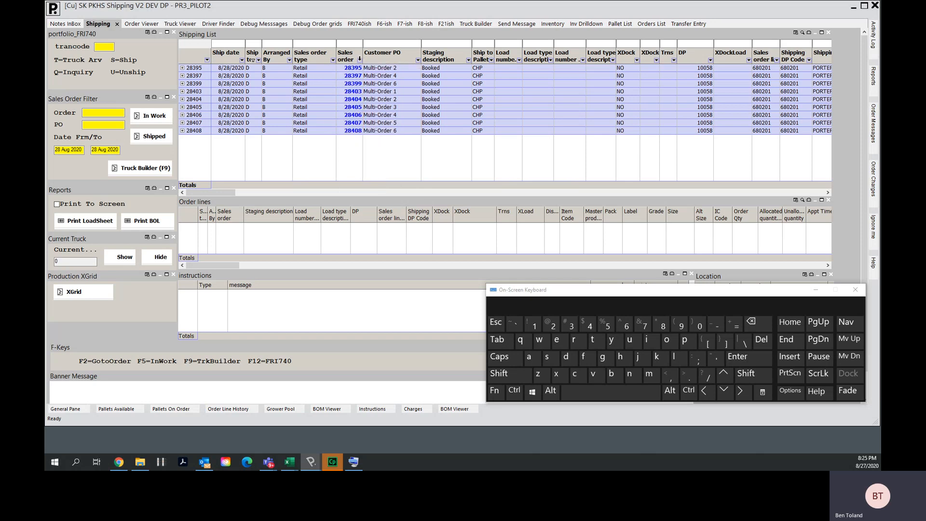
{"action": "left_click", "coordinate": [360, 59]}
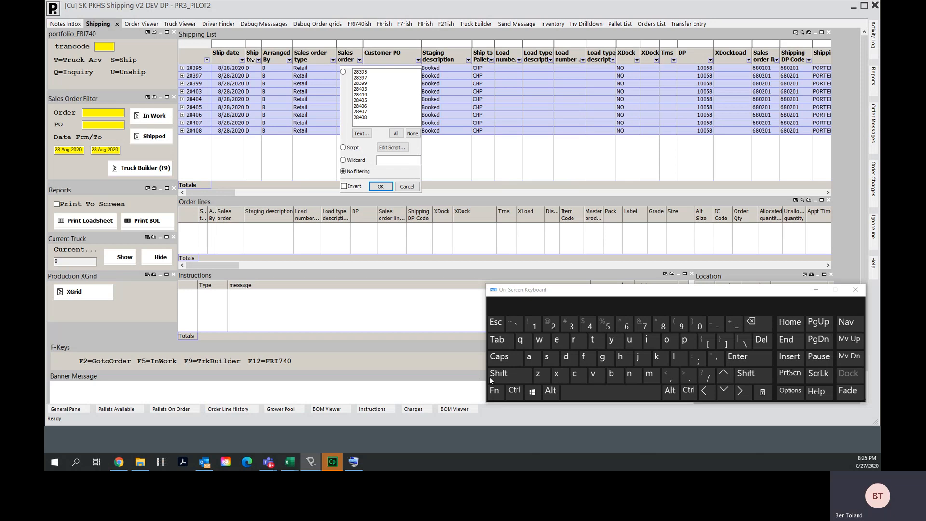
{"action": "left_click", "coordinate": [510, 393]}
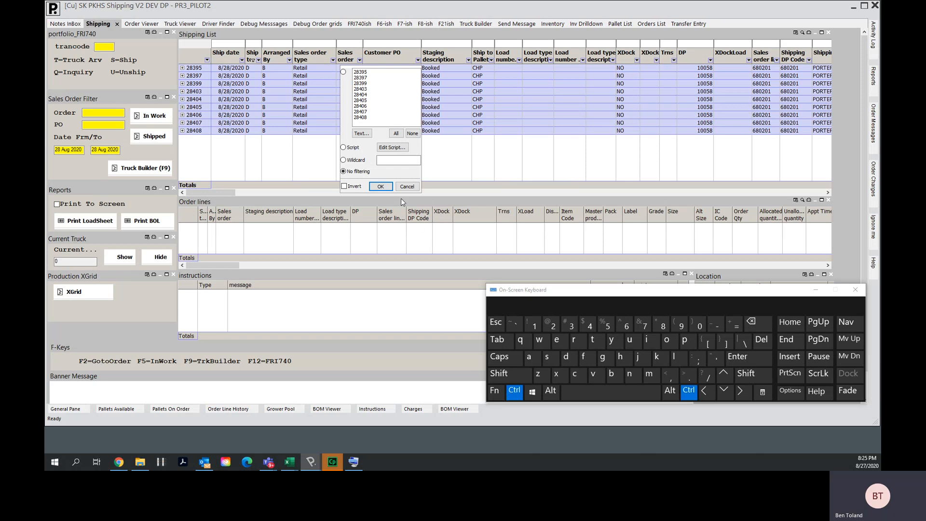
{"action": "left_click", "coordinate": [366, 72], "text": "ctrl"}
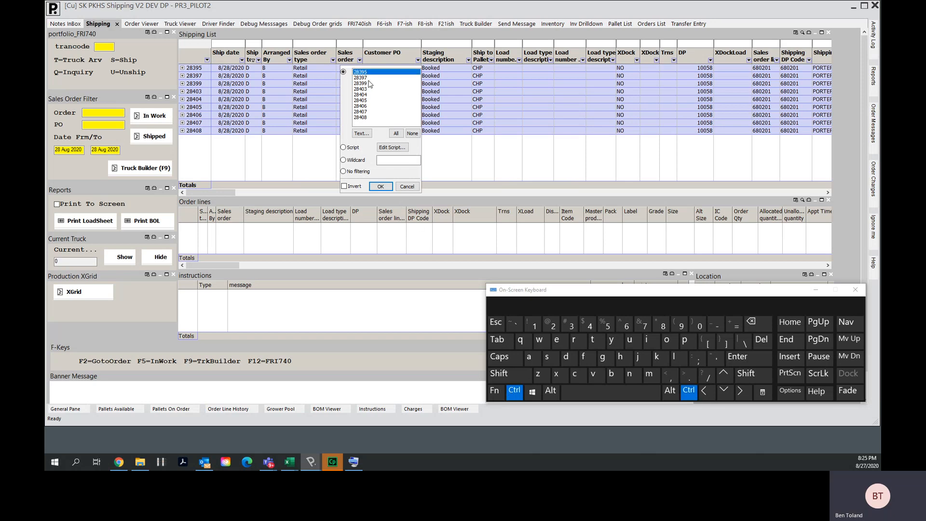
{"action": "left_click", "coordinate": [370, 83], "text": "ctrl"}
{"action": "left_click", "coordinate": [367, 100], "text": "ctrl"}
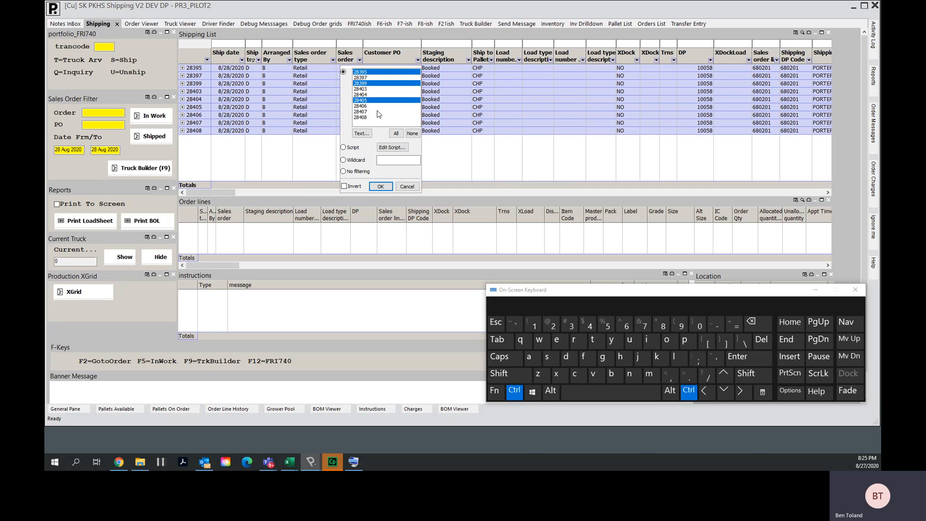
- Enter 28395, 28399 and 28405 as a text filter selection and apply the Sales order filter
{"action": "left_click", "coordinate": [362, 134]}
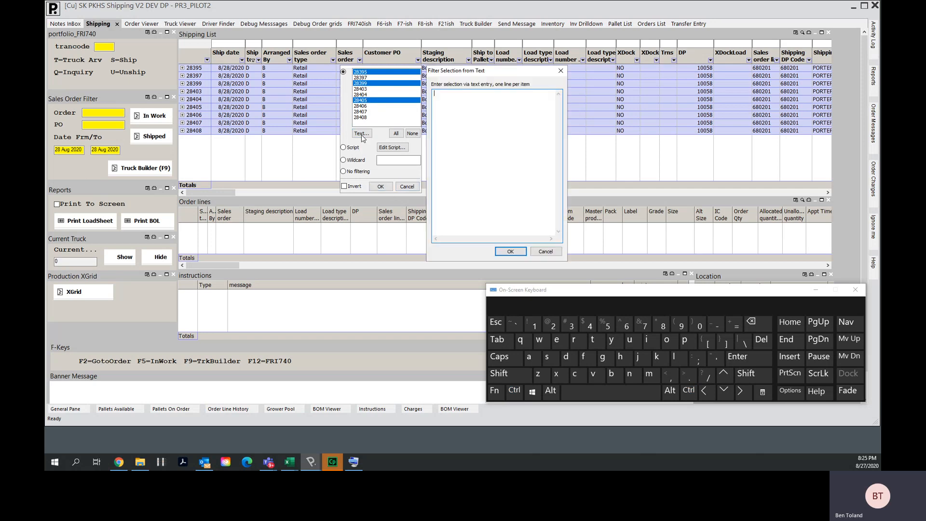
{"action": "type", "text": "28395 28"}
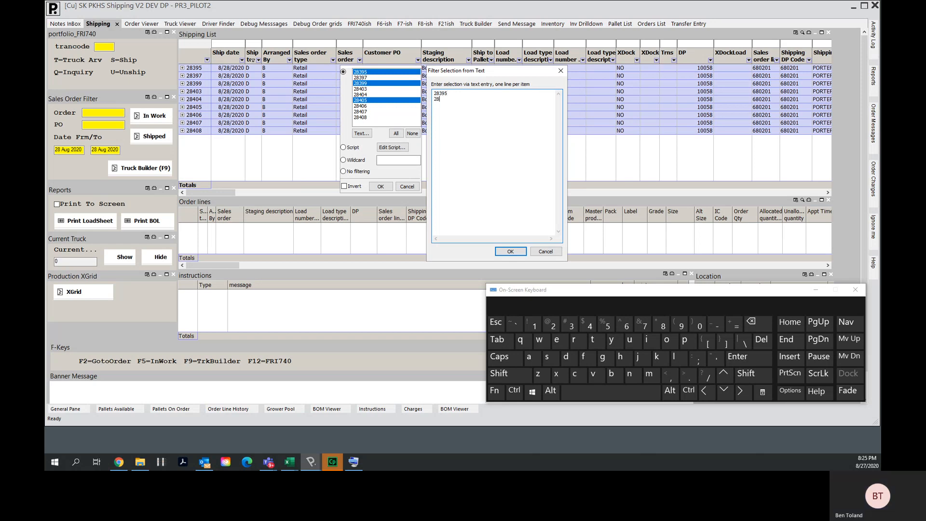
{"action": "type", "text": "399 "}
{"action": "type", "text": "2"}
{"action": "type", "text": "8405"}
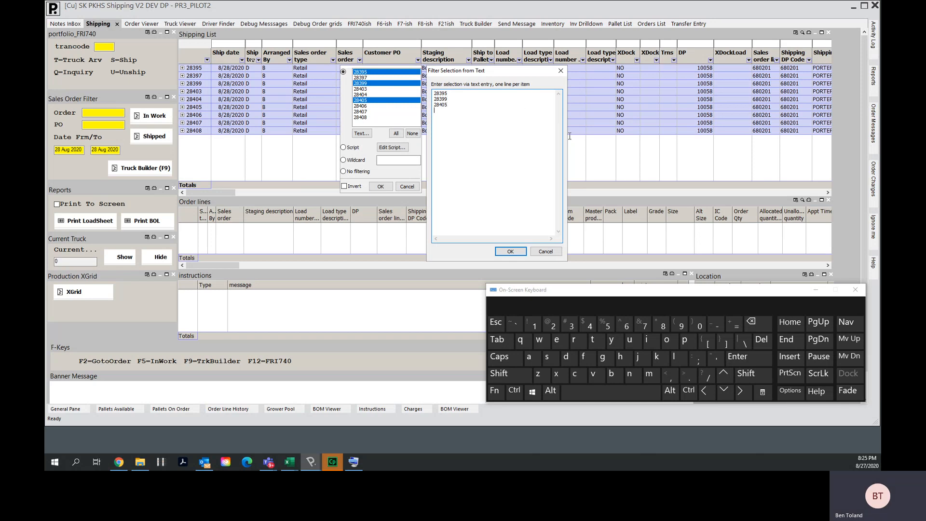
{"action": "left_click", "coordinate": [510, 251]}
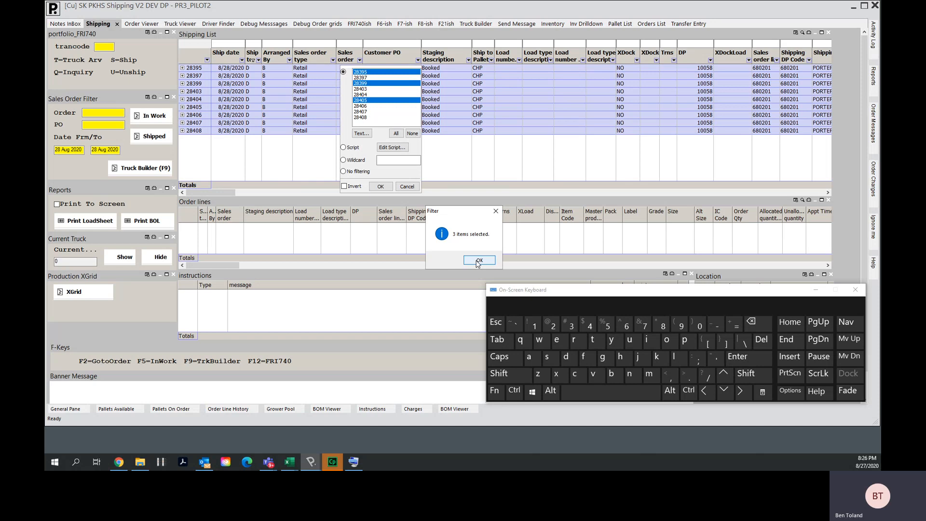
{"action": "left_click", "coordinate": [476, 260]}
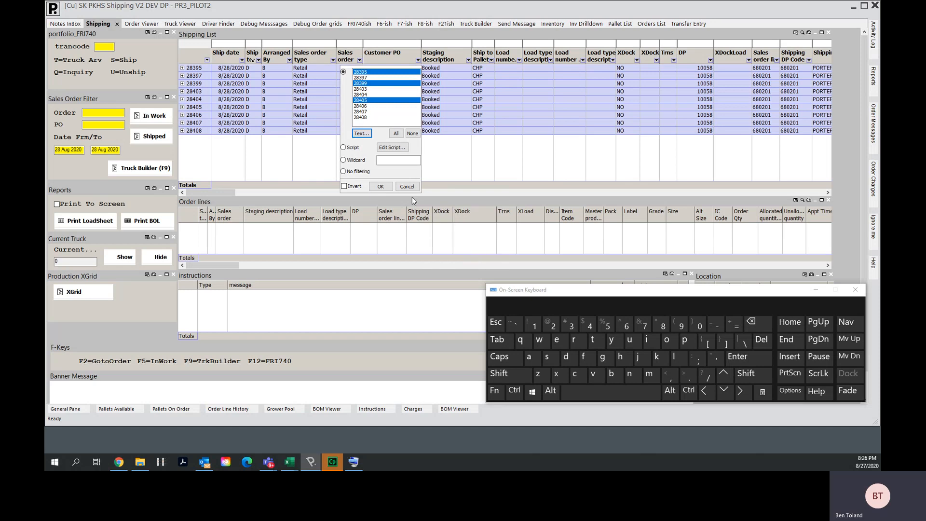
{"action": "left_click", "coordinate": [379, 186]}
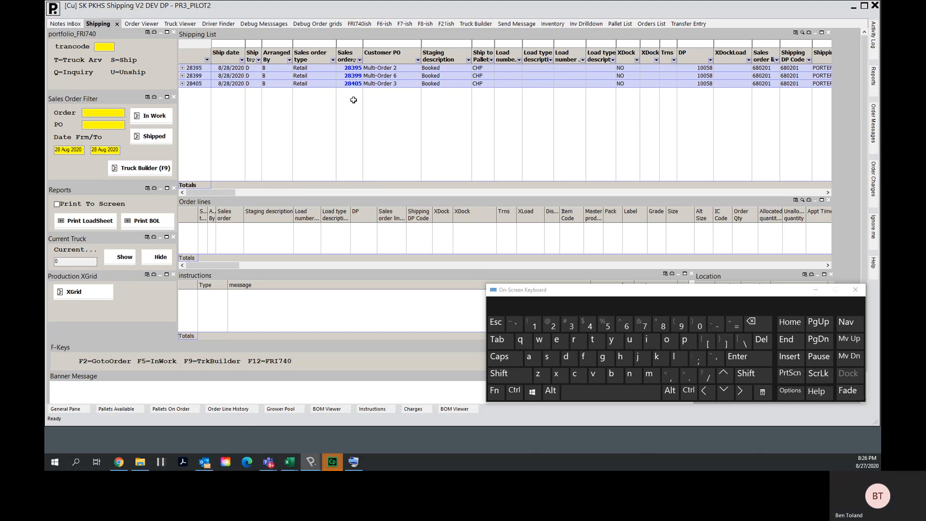
- Select the three filtered sales orders and create a new truck for them with Truck Builder
{"action": "left_click_drag", "start_coordinate": [354, 68], "coordinate": [354, 83]}
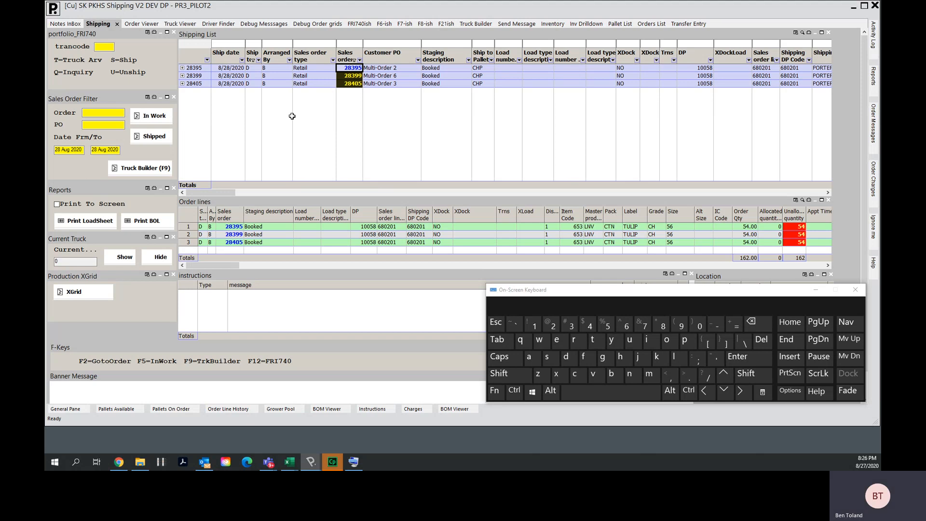
{"action": "left_click", "coordinate": [154, 171]}
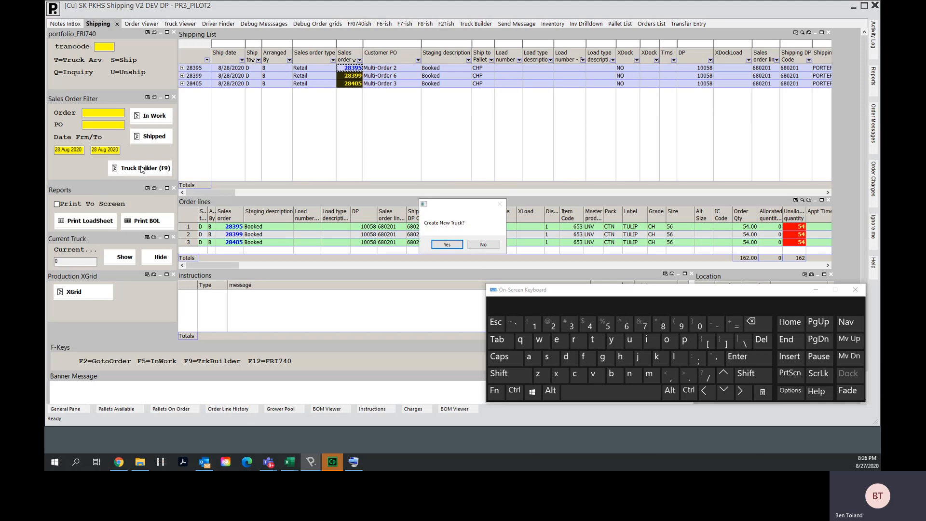
{"action": "left_click", "coordinate": [447, 245]}
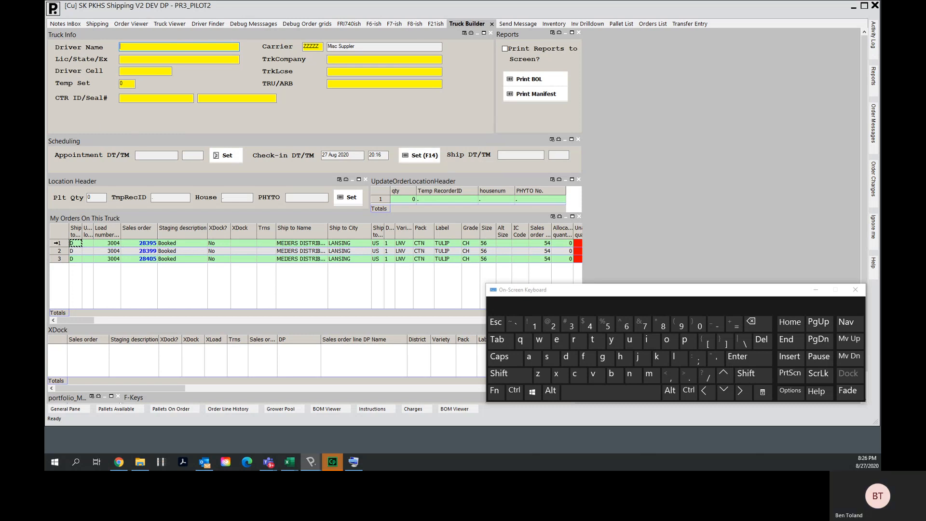
- Enter a test driver name, licence 123 and the driver's cell phone number in the truck info
{"action": "left_click_drag", "start_coordinate": [57, 242], "coordinate": [55, 268]}
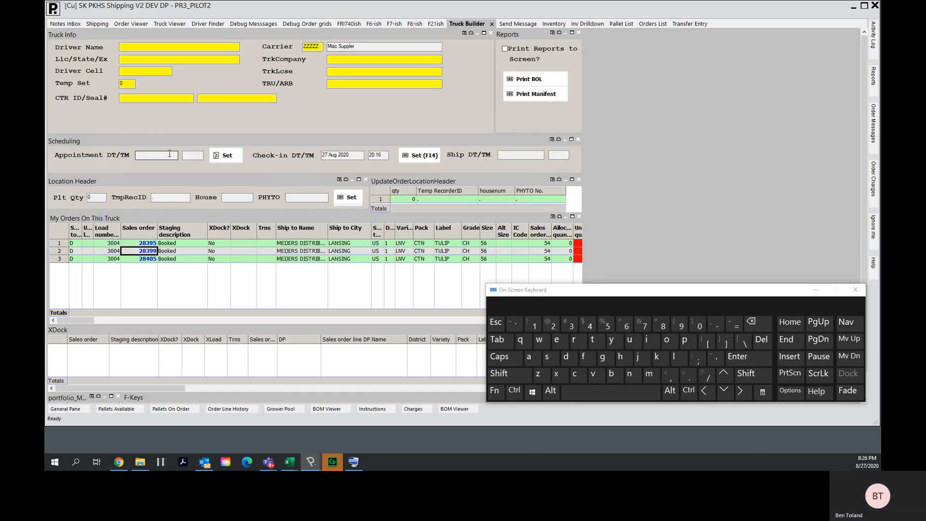
{"action": "left_click", "coordinate": [129, 46]}
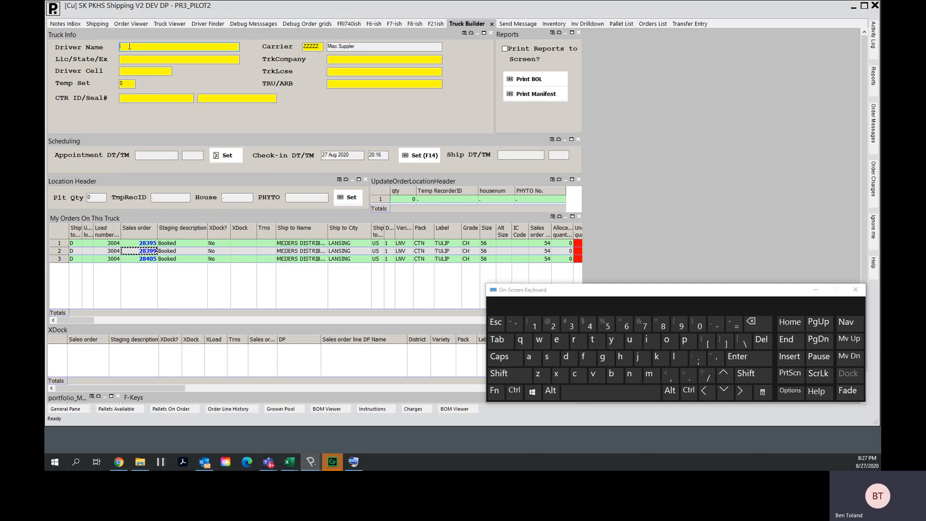
{"action": "key", "text": "shift"}
{"action": "type", "text": "Test Name"}
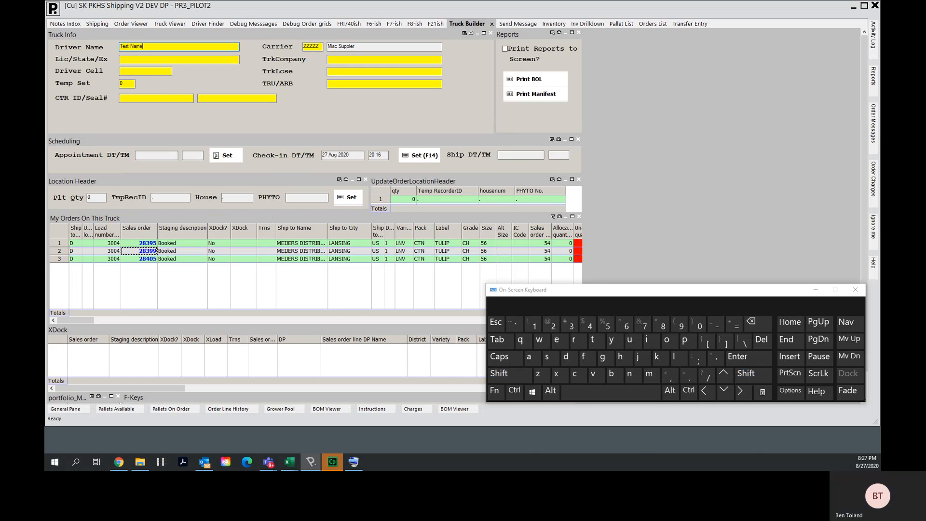
{"action": "key", "text": "Tab"}
{"action": "type", "text": "123"}
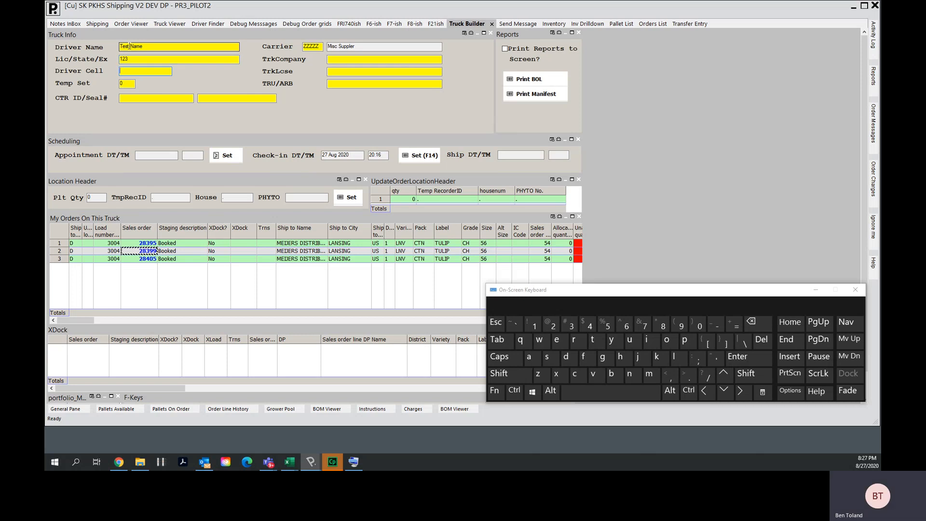
{"action": "type", "text": "123-123-1234"}
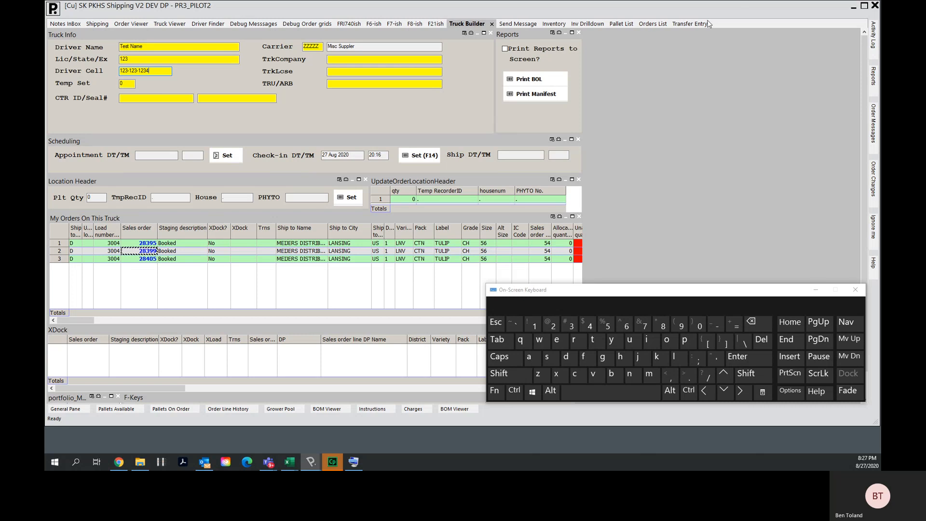
- Set the temperature to 37, the CTR ID to 1233 and the seal number to 132
{"action": "left_click", "coordinate": [133, 82]}
{"action": "key", "text": "BackSpace"}
{"action": "type", "text": "37"}
{"action": "key", "text": "Tab"}
{"action": "type", "text": "1233"}
{"action": "key", "text": "Tab"}
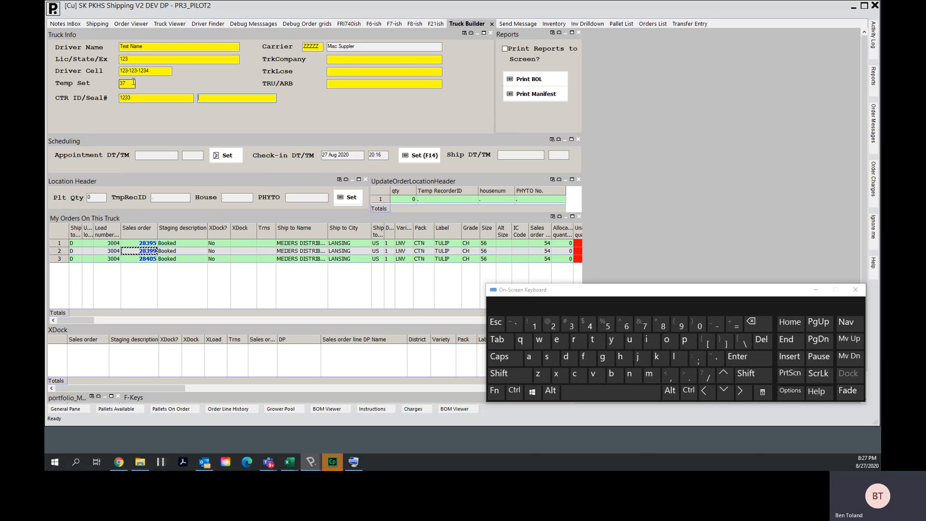
{"action": "type", "text": "132"}
- Fill in trucking company Test Co, truck licence 123CA and TRU/ARB 321456
{"action": "key", "text": "Tab"}
{"action": "key", "text": "Tab"}
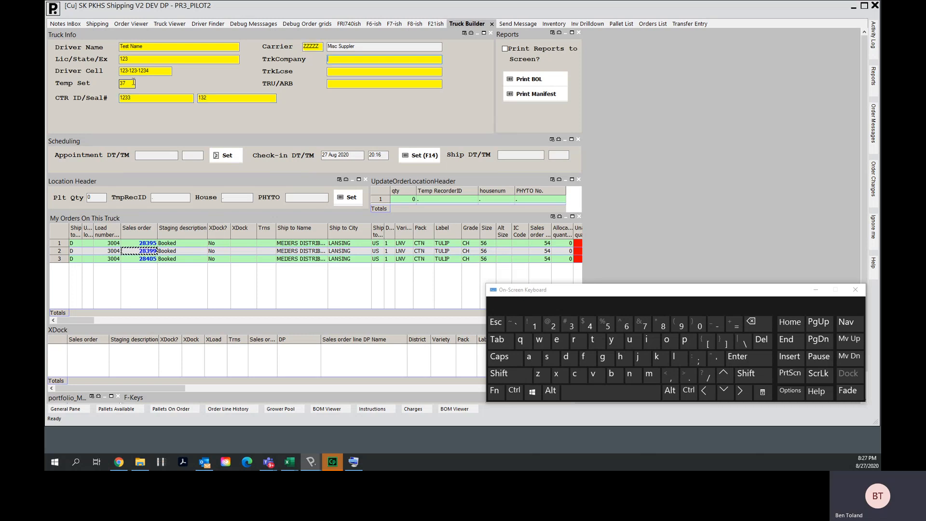
{"action": "type", "text": "Test"}
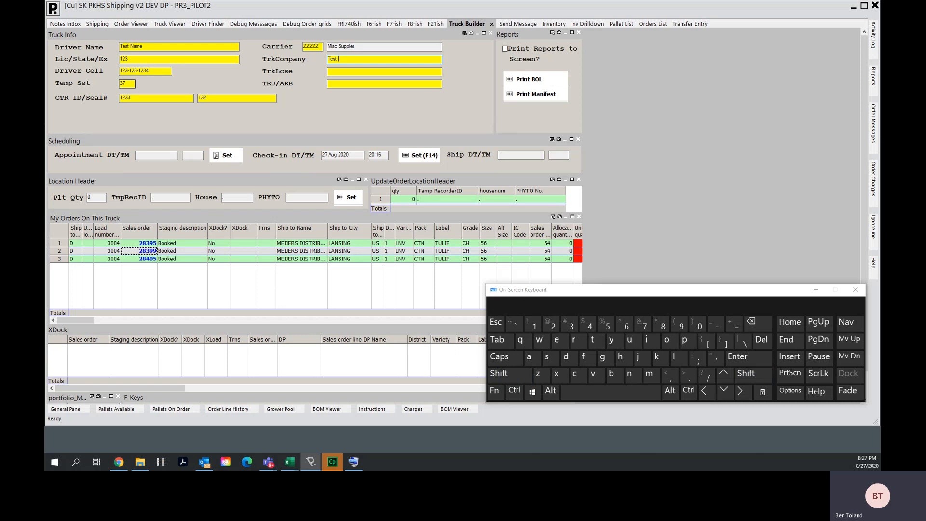
{"action": "key", "text": "shift"}
{"action": "type", "text": "Co"}
{"action": "key", "text": "Tab"}
{"action": "type", "text": "12"}
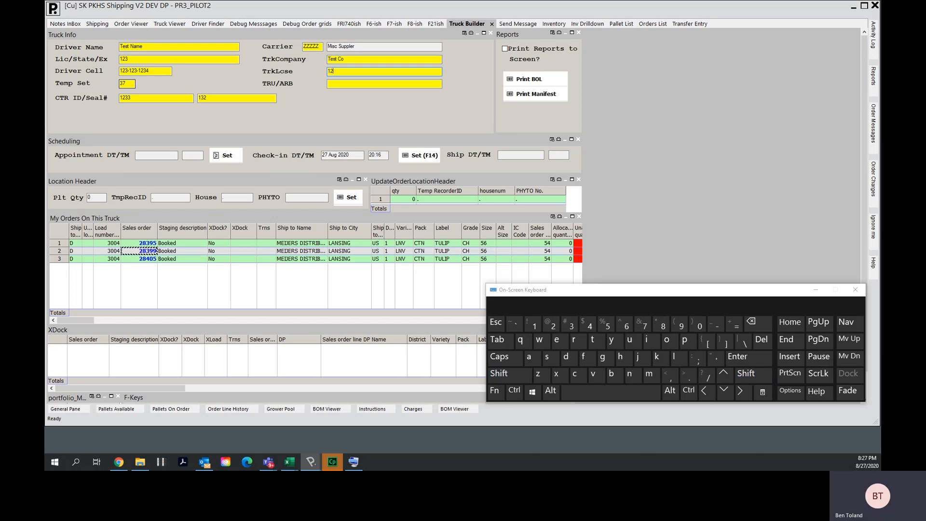
{"action": "type", "text": "3CA"}
{"action": "key", "text": "Tab"}
{"action": "type", "text": "321456"}
- Record the truck arrival for all orders on the truck
{"action": "left_click", "coordinate": [495, 390]}
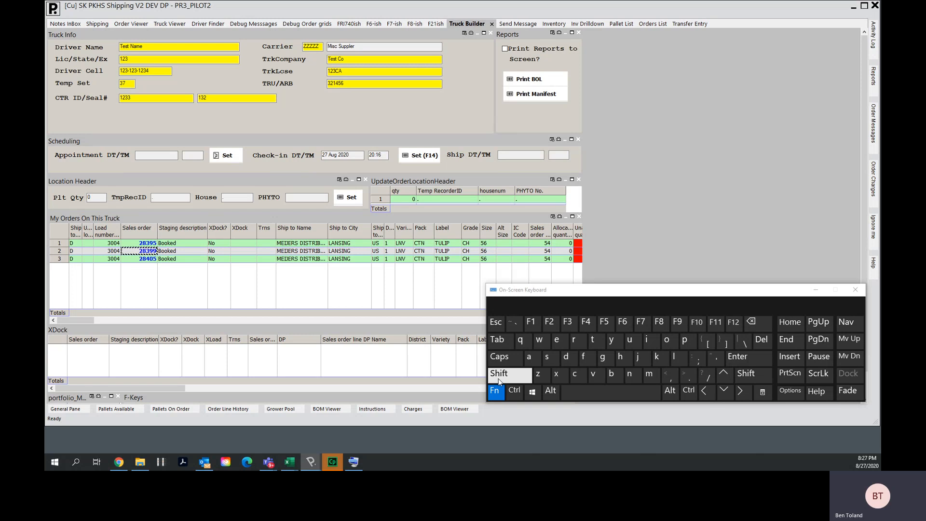
{"action": "left_click", "coordinate": [498, 378]}
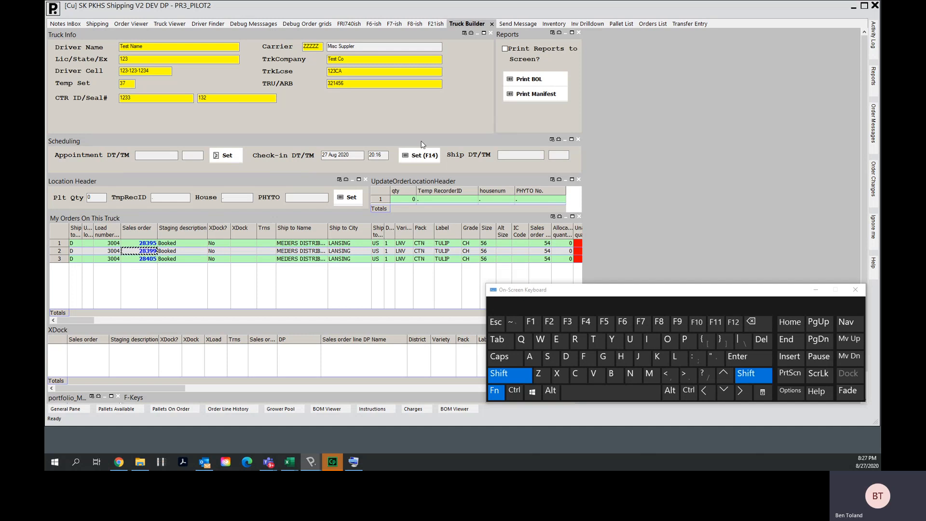
{"action": "left_click", "coordinate": [551, 322]}
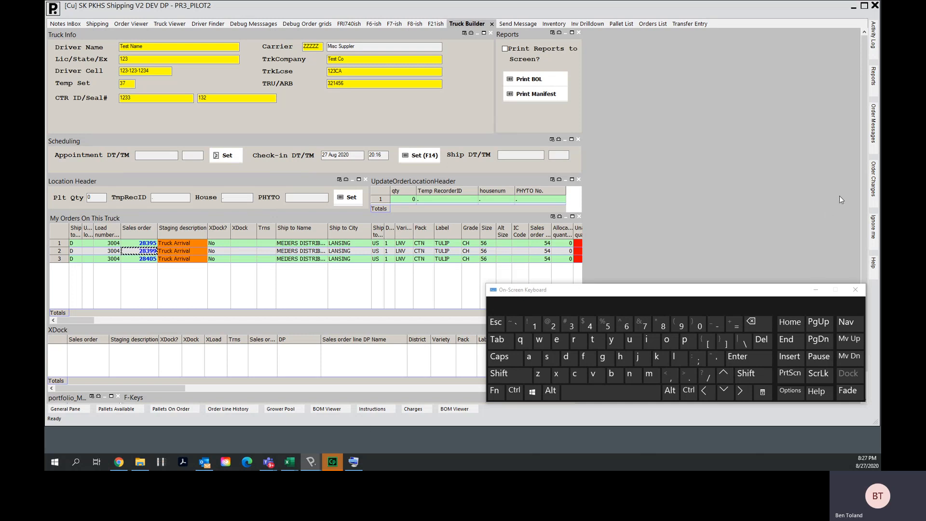
- Open the order lines of sales order 28395
{"action": "left_click_drag", "start_coordinate": [863, 201], "coordinate": [863, 219]}
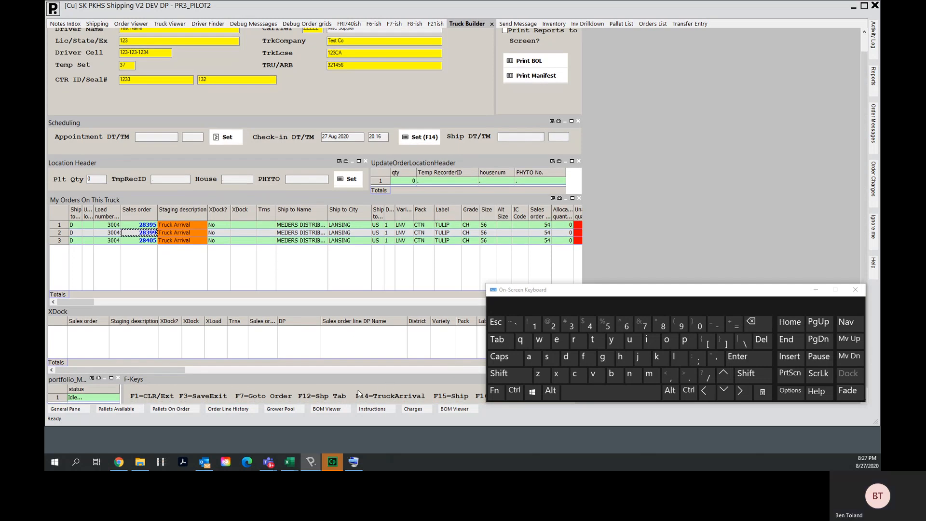
{"action": "left_click", "coordinate": [135, 225]}
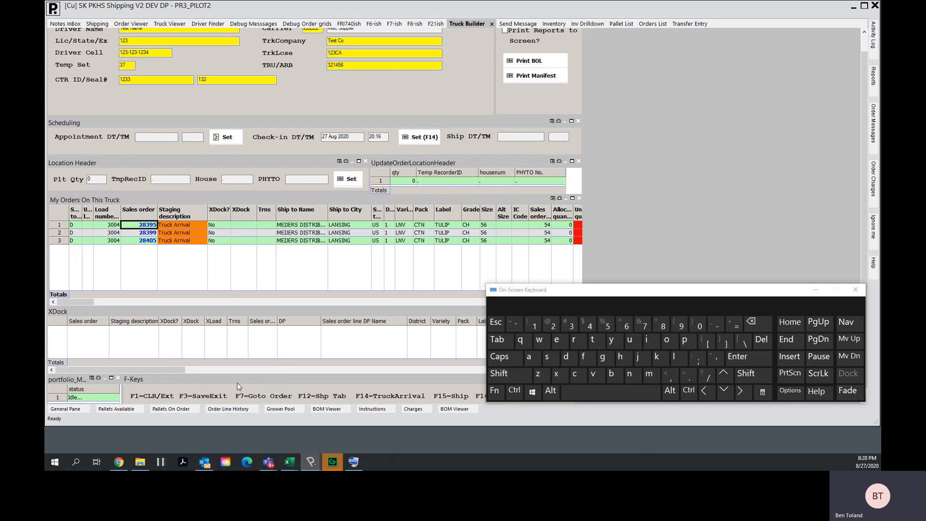
{"action": "left_click", "coordinate": [496, 396]}
{"action": "left_click", "coordinate": [646, 324]}
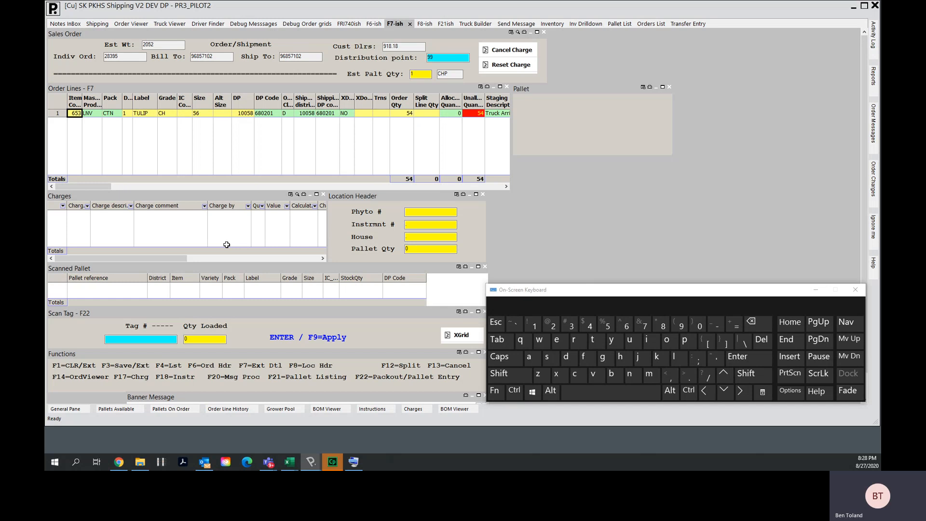
{"action": "key", "text": "shift+F10"}
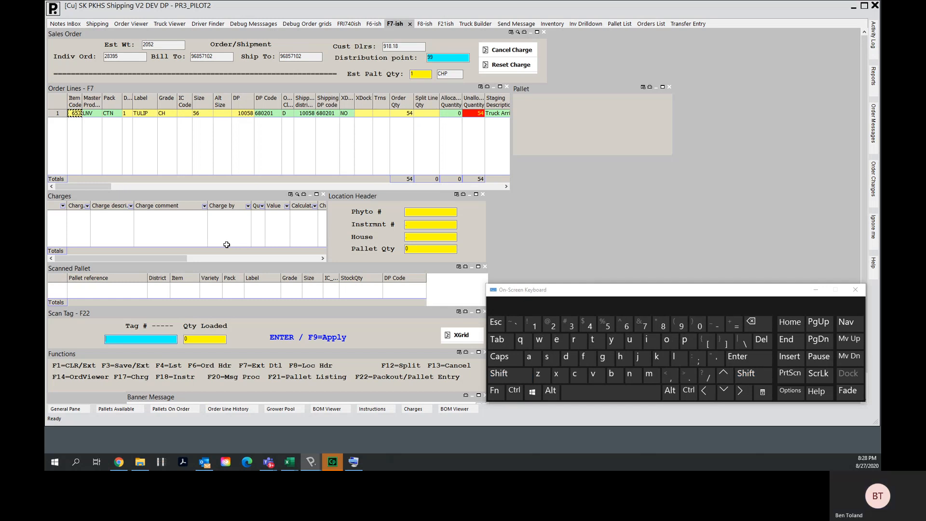
{"action": "type", "text": "00106050490406249167"}
{"action": "key", "text": "Return"}
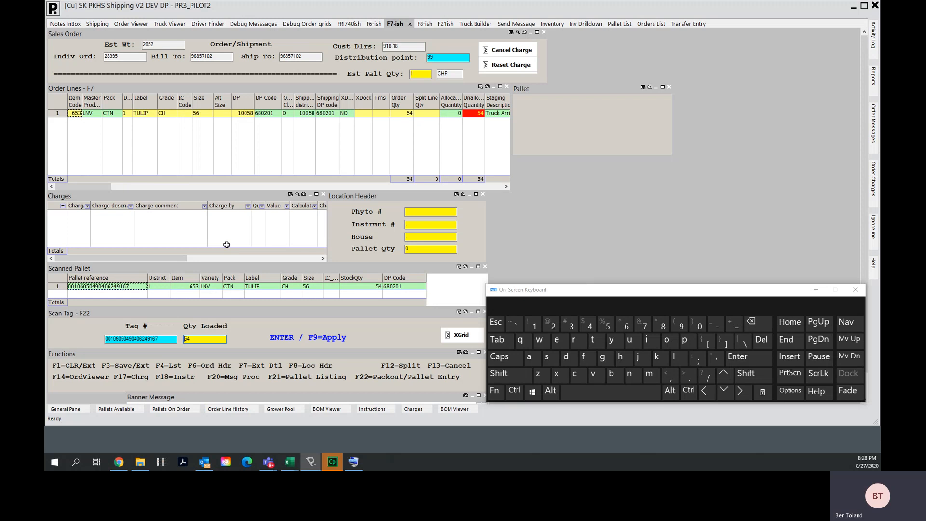
{"action": "key", "text": "Return"}
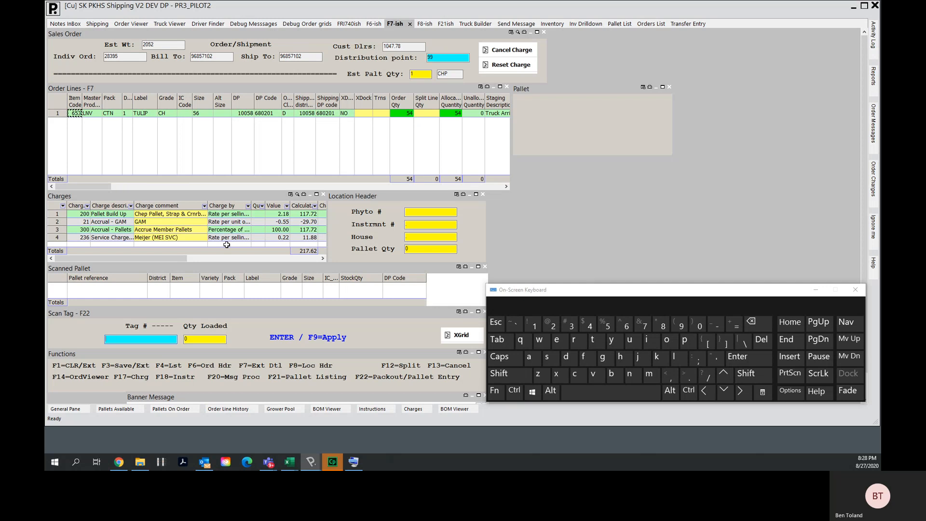
{"action": "left_click", "coordinate": [406, 249]}
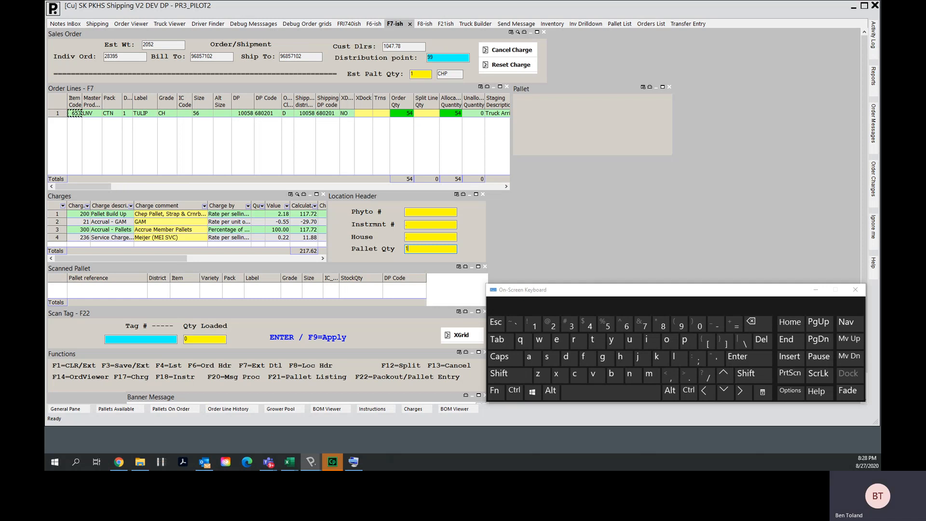
{"action": "key", "text": "F3"}
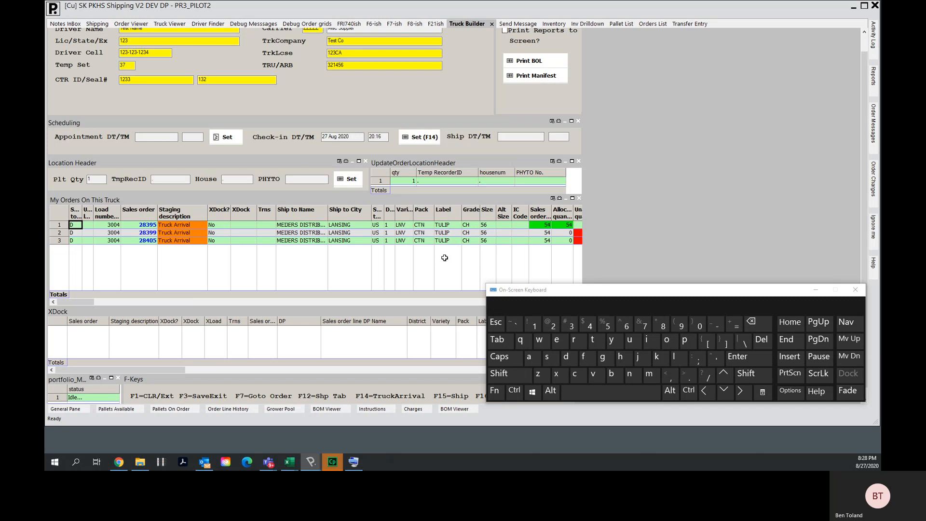
- Open the order lines of sales order 28399
{"action": "left_click", "coordinate": [147, 232]}
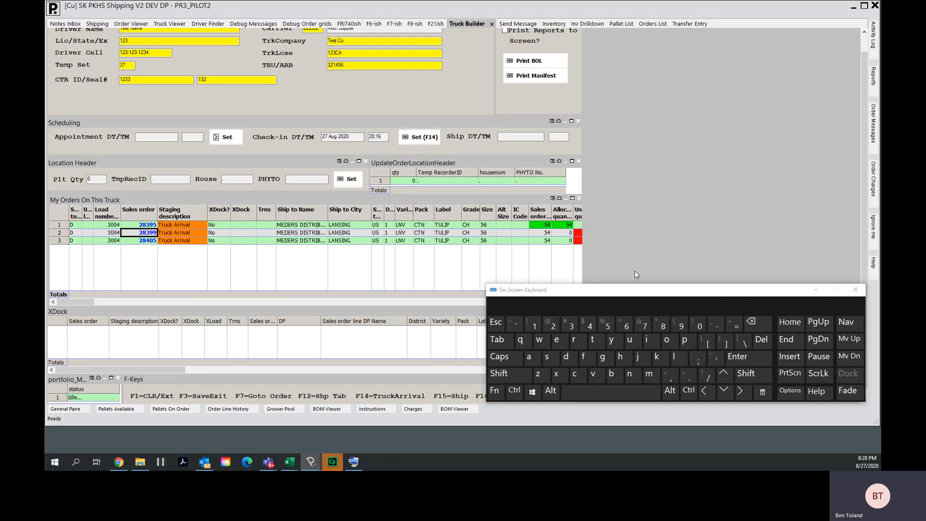
{"action": "left_click", "coordinate": [494, 391]}
{"action": "left_click", "coordinate": [642, 323]}
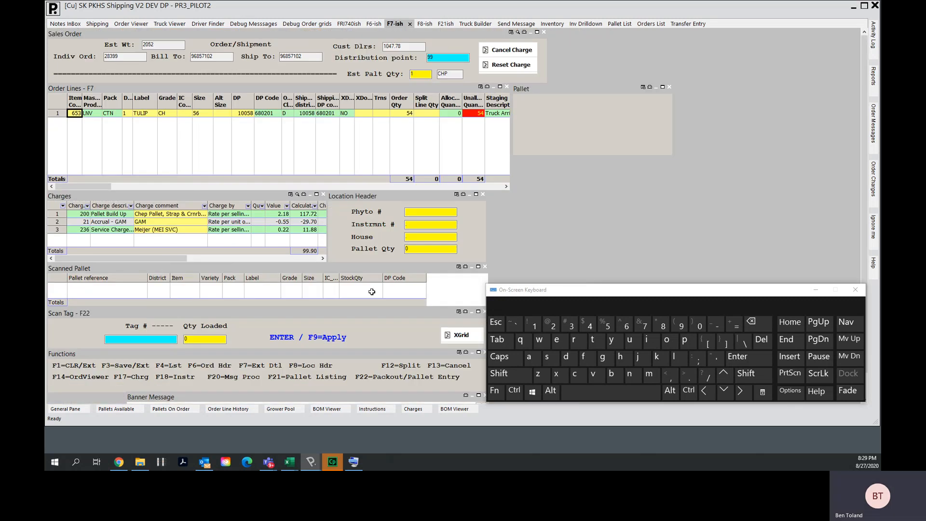
{"action": "left_click", "coordinate": [507, 375]}
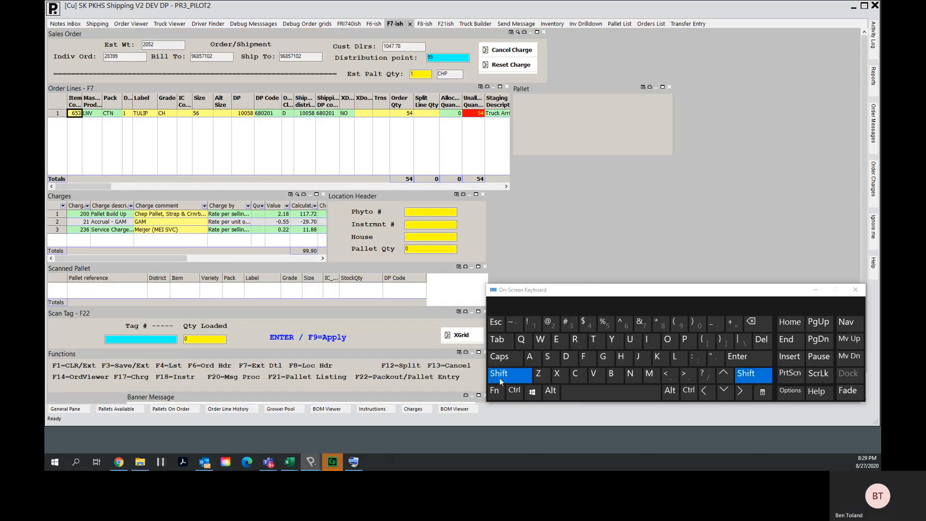
{"action": "left_click", "coordinate": [494, 391]}
{"action": "left_click", "coordinate": [700, 323]}
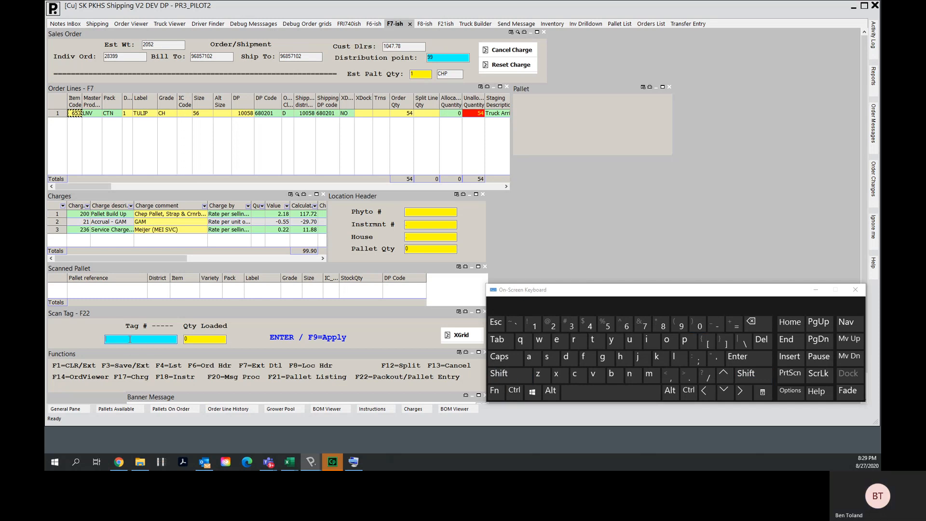
{"action": "type", "text": "00106050490405478056"}
{"action": "key", "text": "Return"}
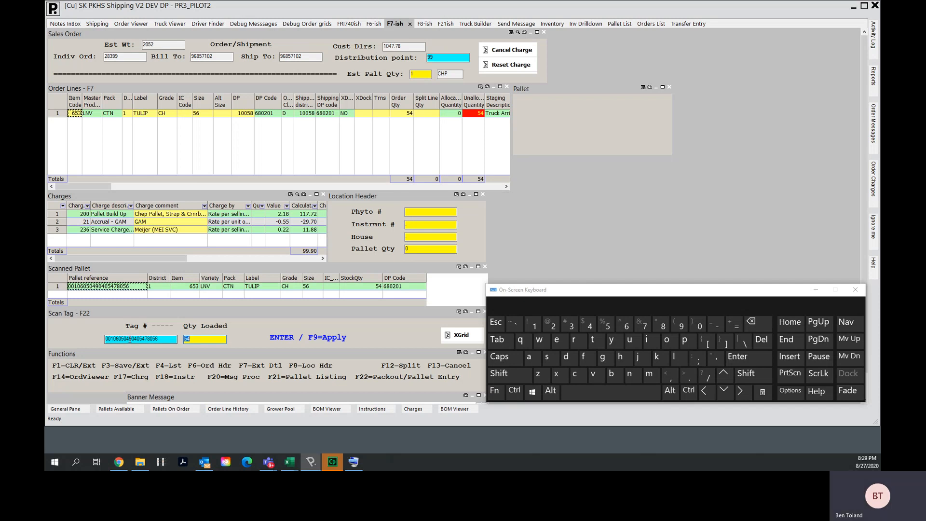
{"action": "key", "text": "Return"}
{"action": "left_click", "coordinate": [402, 250]}
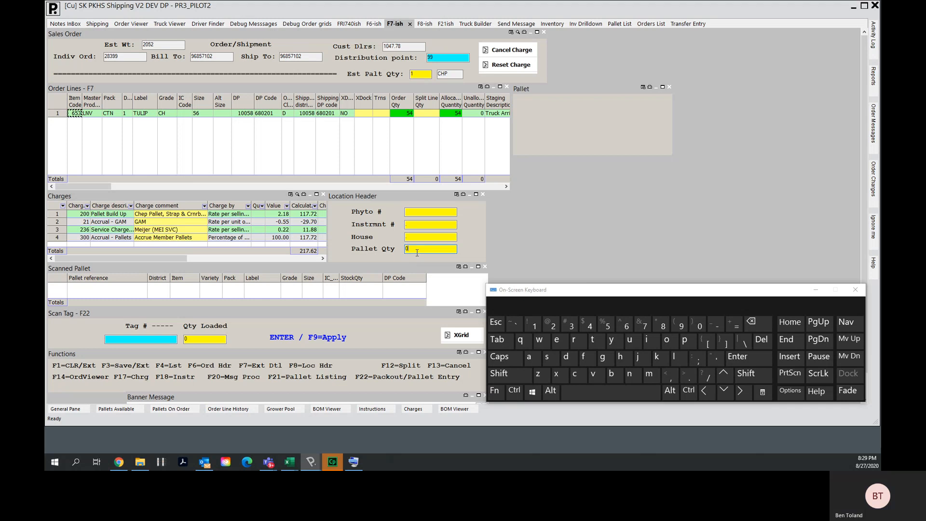
{"action": "type", "text": "1"}
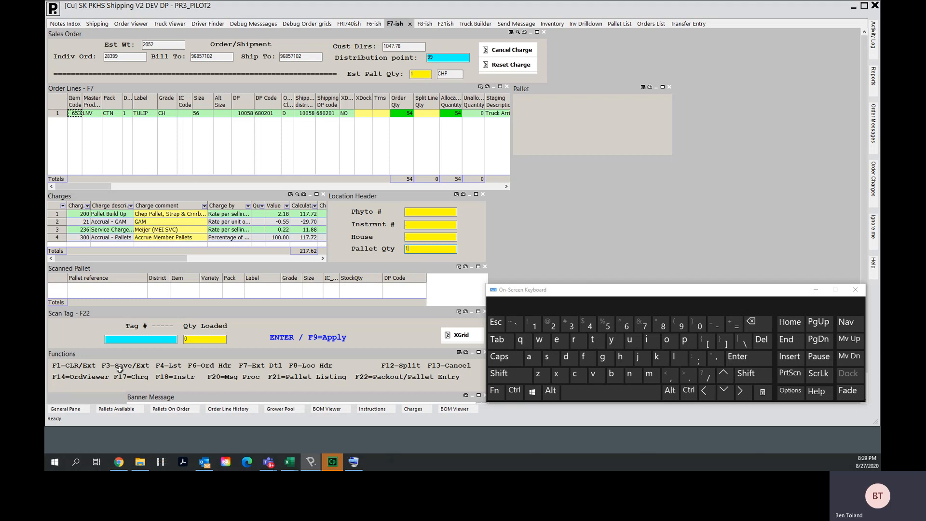
{"action": "key", "text": "F3"}
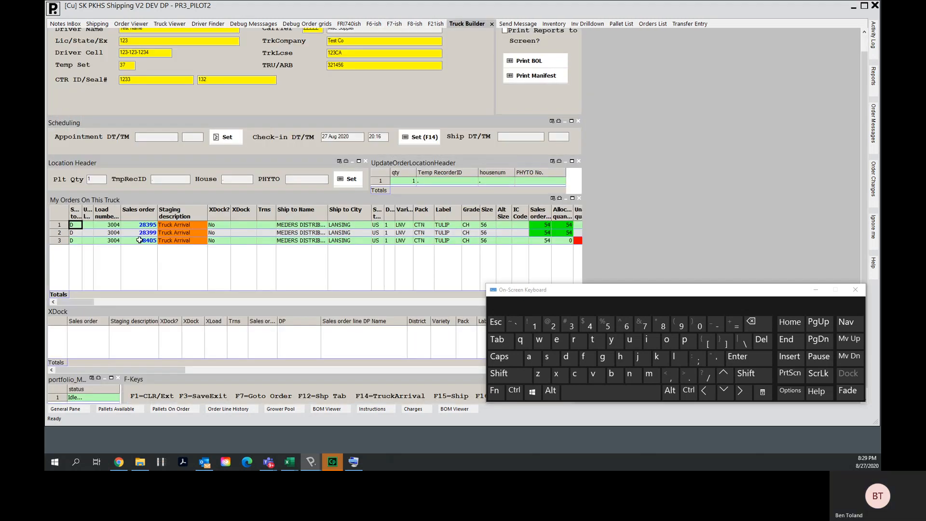
- Open the order lines of sales order 28405 and start pallet tag scanning
{"action": "left_click", "coordinate": [140, 240]}
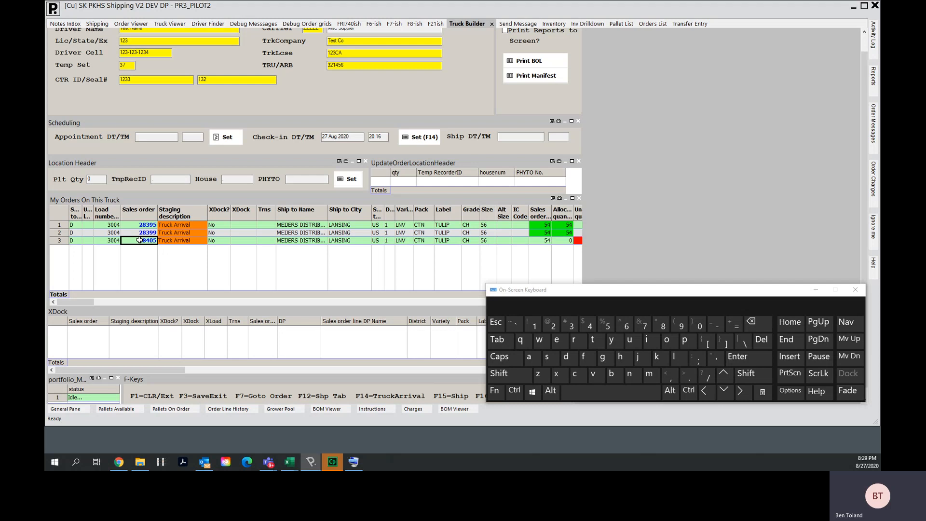
{"action": "key", "text": "F7"}
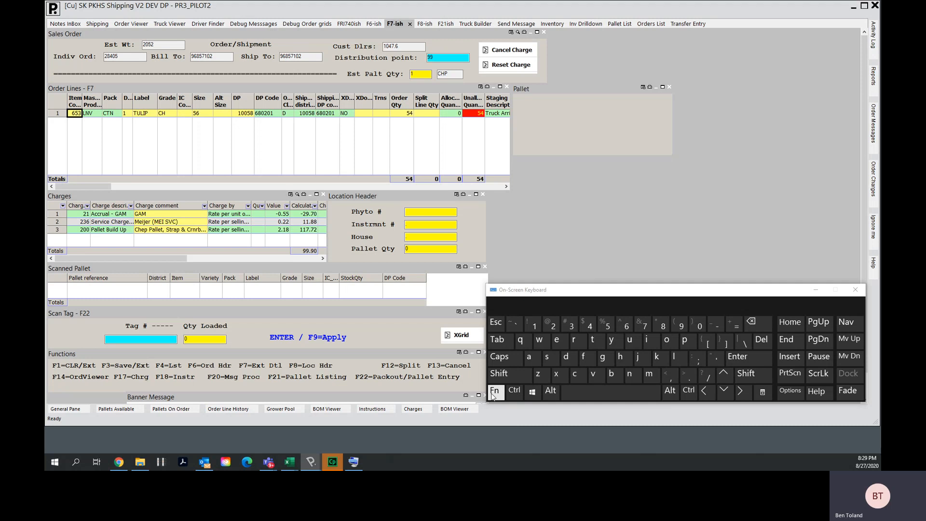
{"action": "left_click", "coordinate": [510, 374]}
{"action": "left_click", "coordinate": [494, 392]}
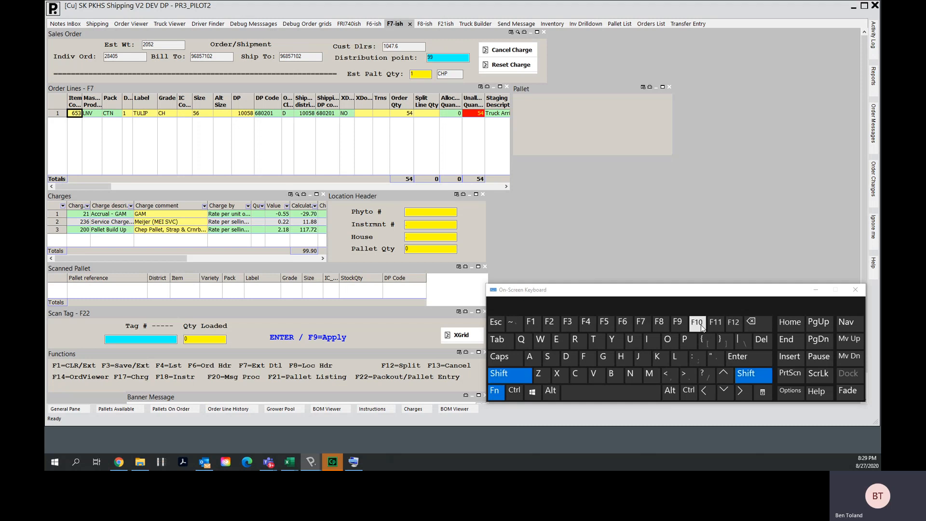
{"action": "left_click", "coordinate": [701, 325]}
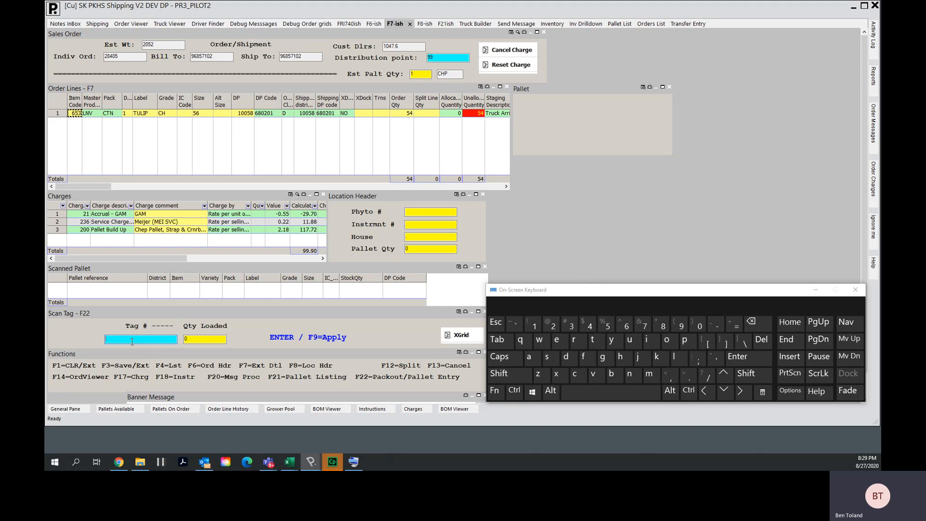
{"action": "type", "text": "00106050490406177460"}
{"action": "key", "text": "Return"}
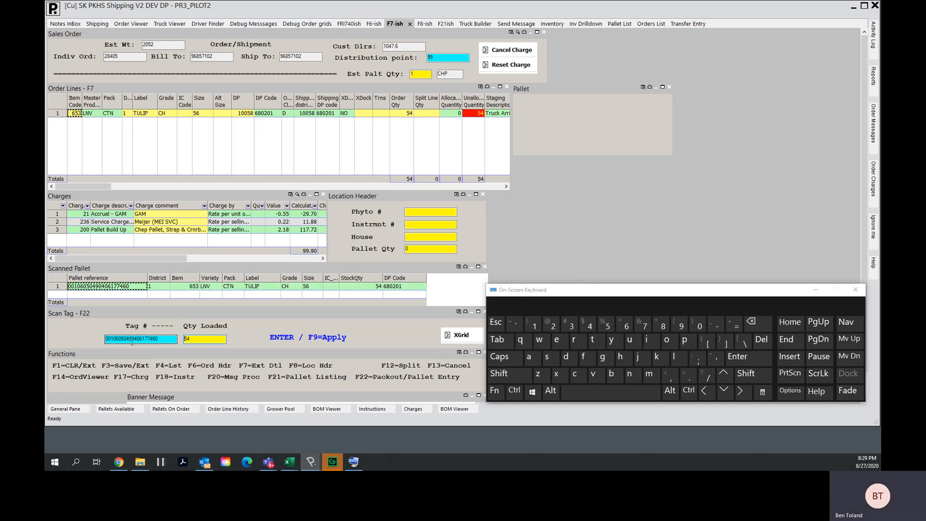
{"action": "key", "text": "F9"}
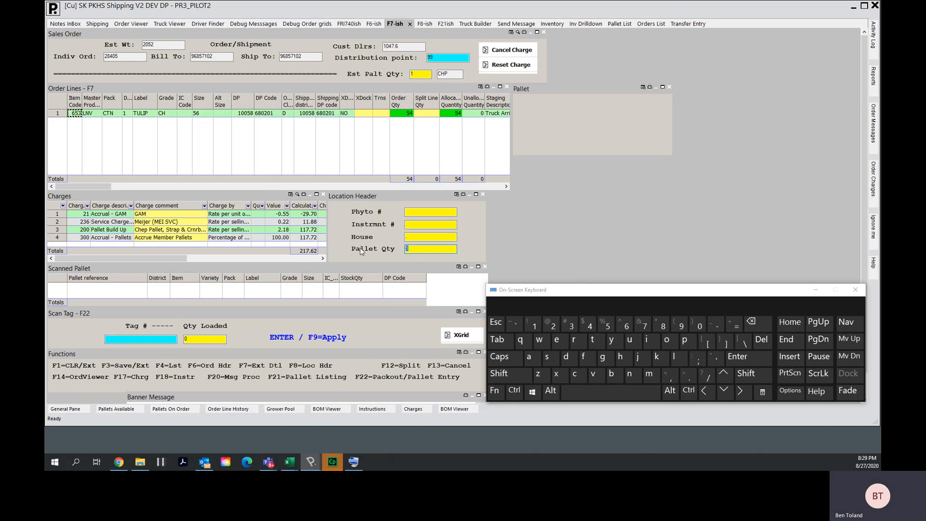
{"action": "type", "text": "1"}
{"action": "key", "text": "F3"}
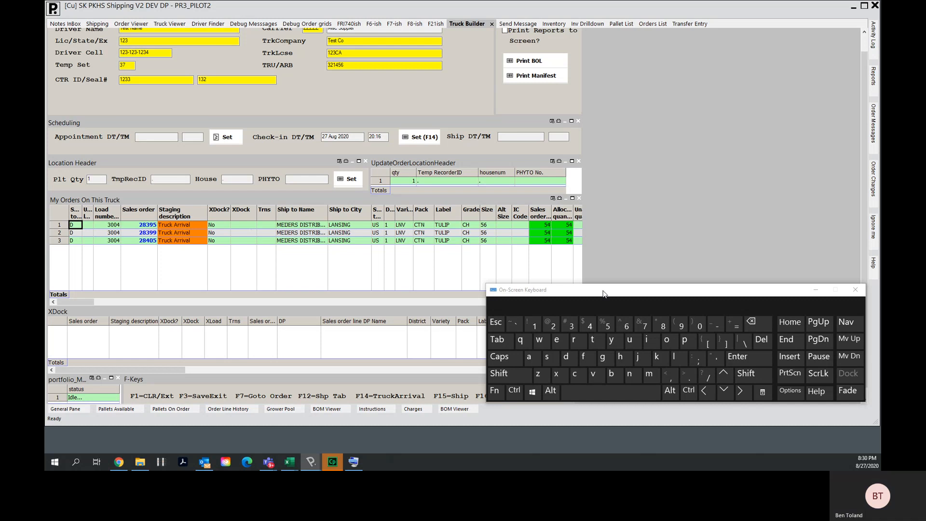
- Select the sales order quantity and allocated quantity columns of the truck's orders to compare them
{"action": "left_click_drag", "start_coordinate": [603, 294], "coordinate": [603, 268]}
{"action": "left_click", "coordinate": [541, 213]}
{"action": "left_click", "coordinate": [561, 212]}
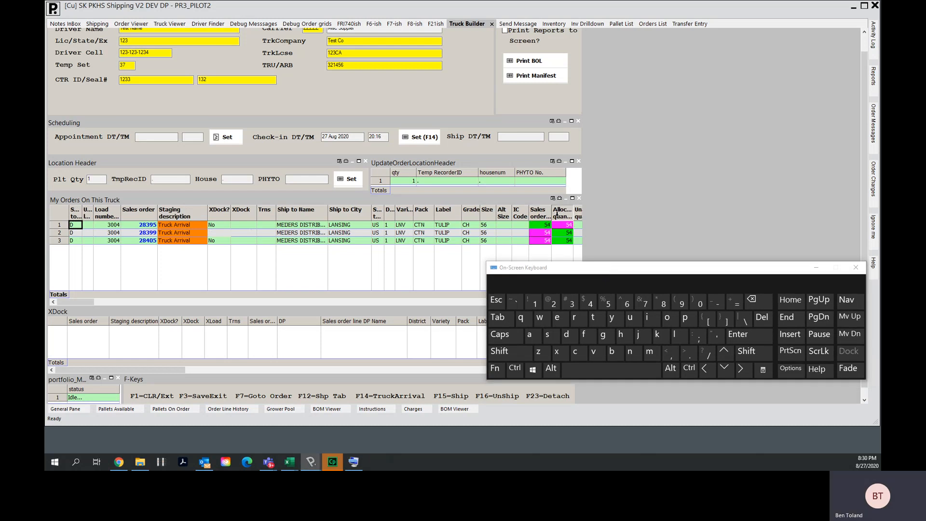
- Set the location header's pallet quantity to 1 for the truck's orders
{"action": "left_click", "coordinate": [542, 212]}
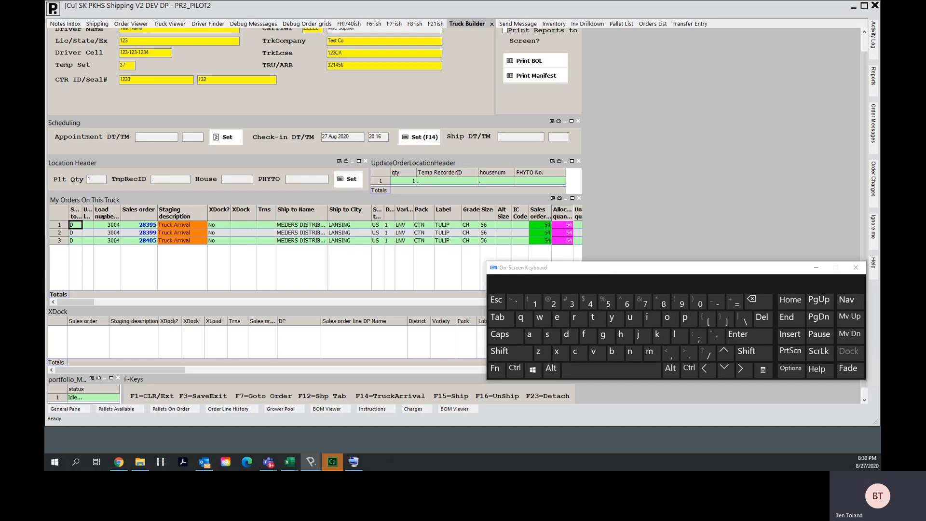
{"action": "left_click", "coordinate": [73, 233]}
{"action": "left_click", "coordinate": [73, 239]}
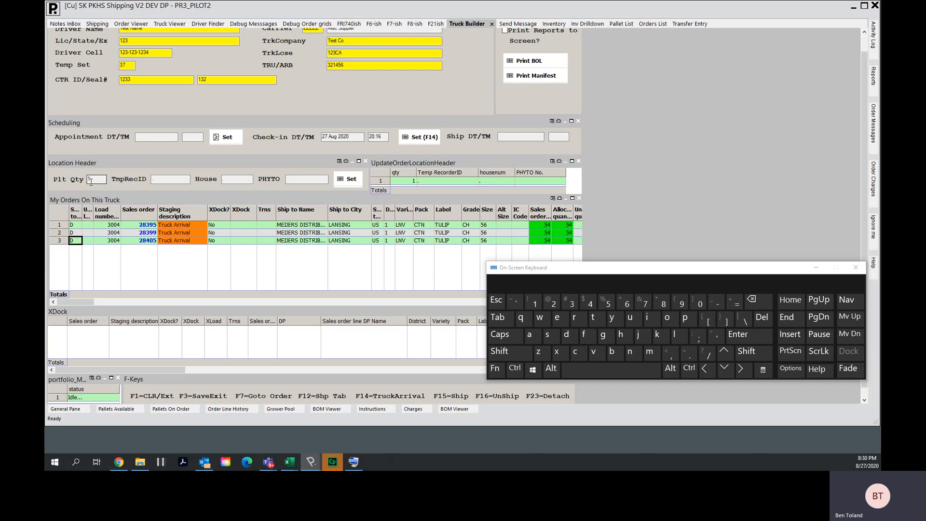
{"action": "left_click", "coordinate": [91, 179]}
{"action": "type", "text": "1"}
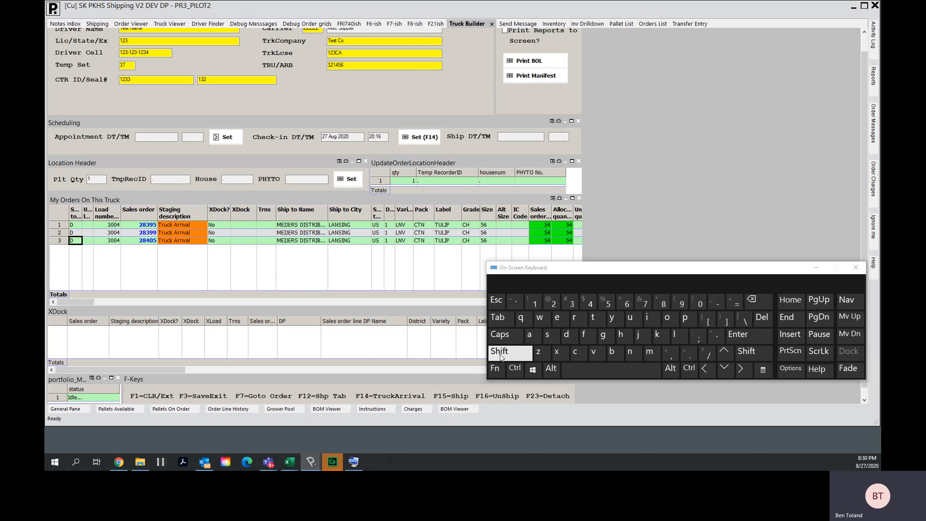
- Ship the truck and confirm the pallet quantity prompts for orders 28395, 28399 and 28405
{"action": "left_click", "coordinate": [495, 369]}
{"action": "left_click", "coordinate": [500, 353]}
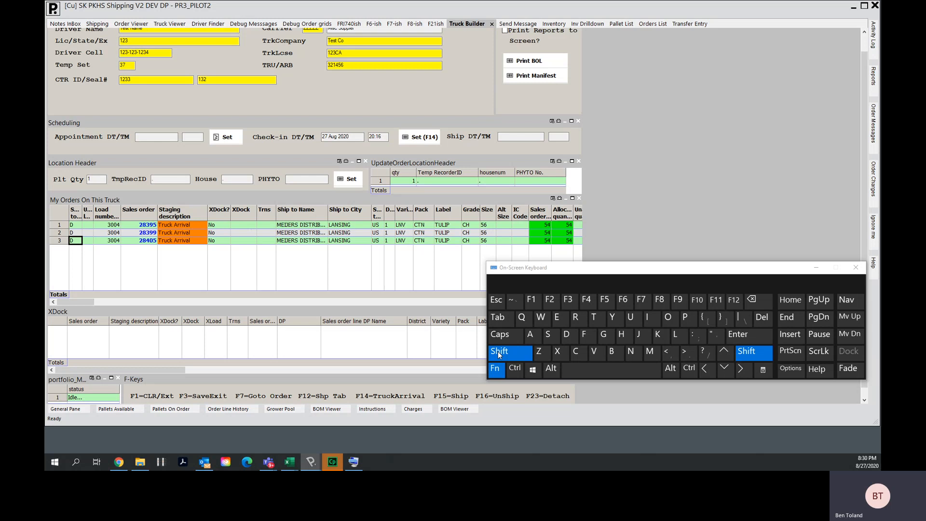
{"action": "left_click", "coordinate": [569, 300]}
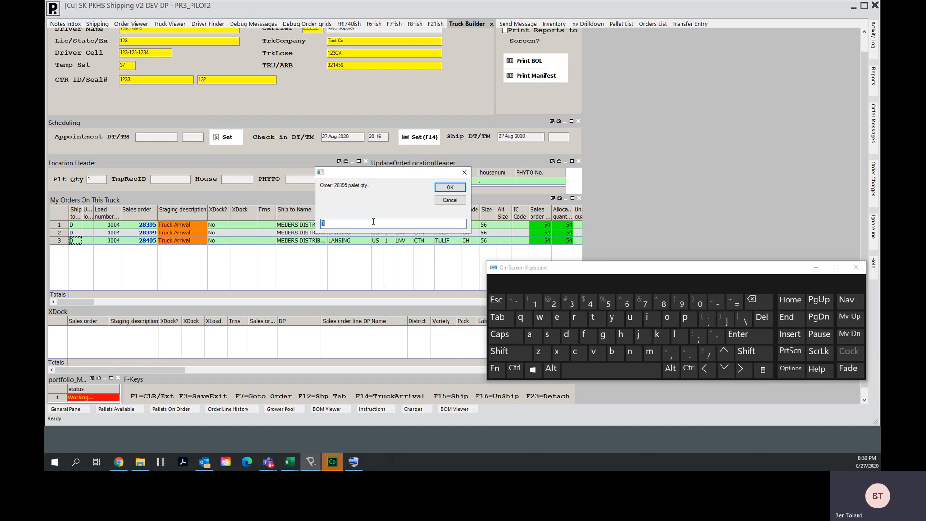
{"action": "left_click", "coordinate": [449, 186]}
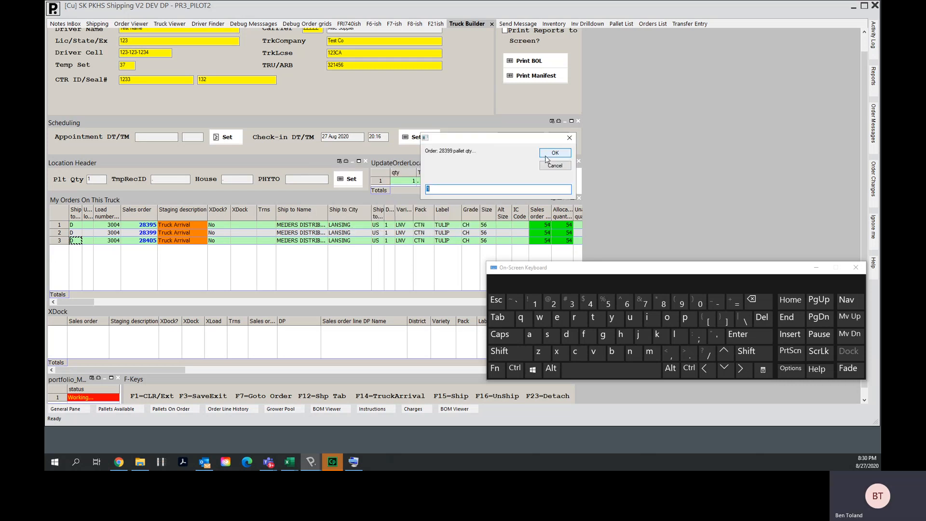
{"action": "left_click", "coordinate": [547, 155]}
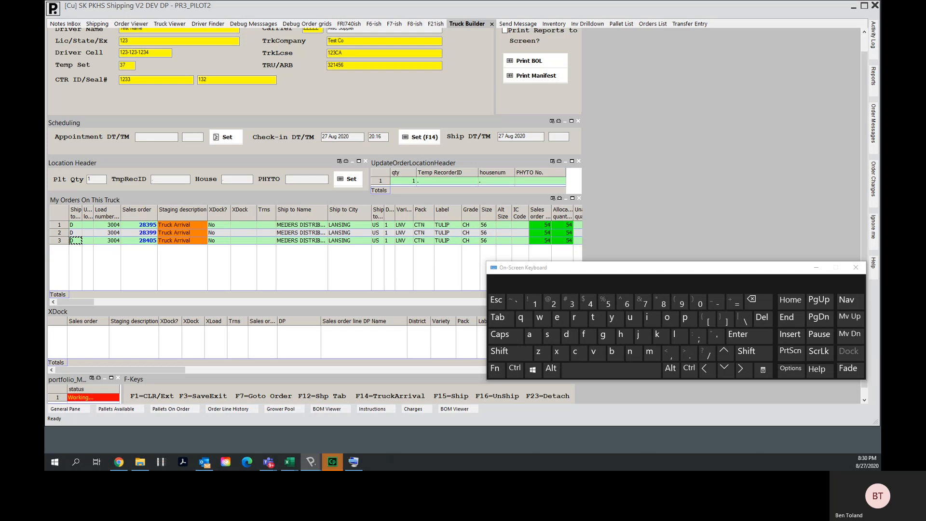
{"action": "left_click", "coordinate": [584, 143]}
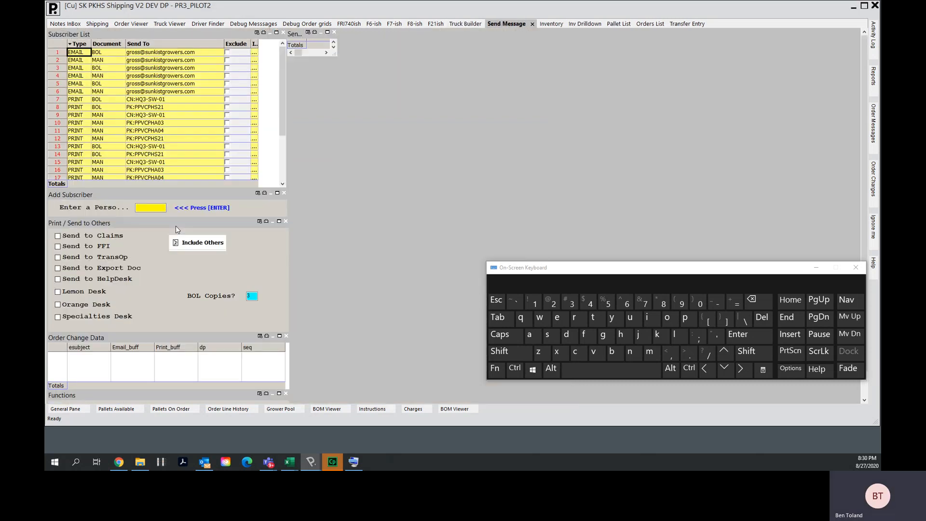
- Mark every subscriber in the subscriber list as excluded
{"action": "left_click", "coordinate": [235, 53]}
{"action": "left_click_drag", "start_coordinate": [235, 52], "coordinate": [242, 182]}
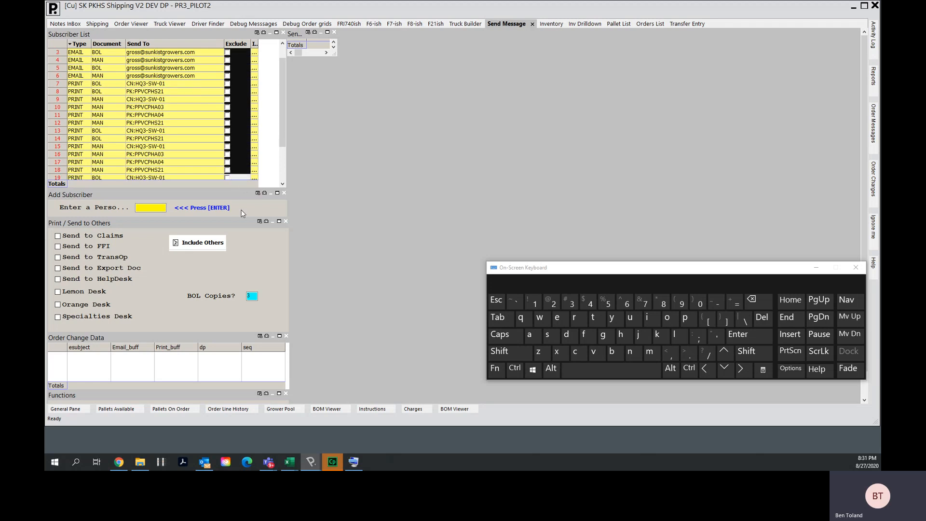
{"action": "mouse_move", "coordinate": [242, 213]}
{"action": "left_mouse_down"}
{"action": "mouse_move", "coordinate": [242, 192]}
{"action": "mouse_move", "coordinate": [248, 227]}
{"action": "left_mouse_up"}
{"action": "key", "text": "space"}
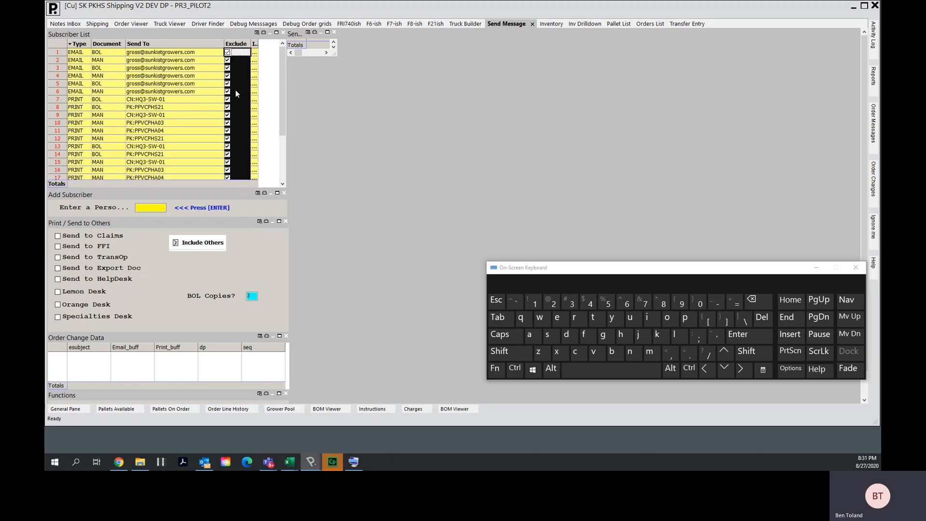
{"action": "left_click", "coordinate": [510, 354]}
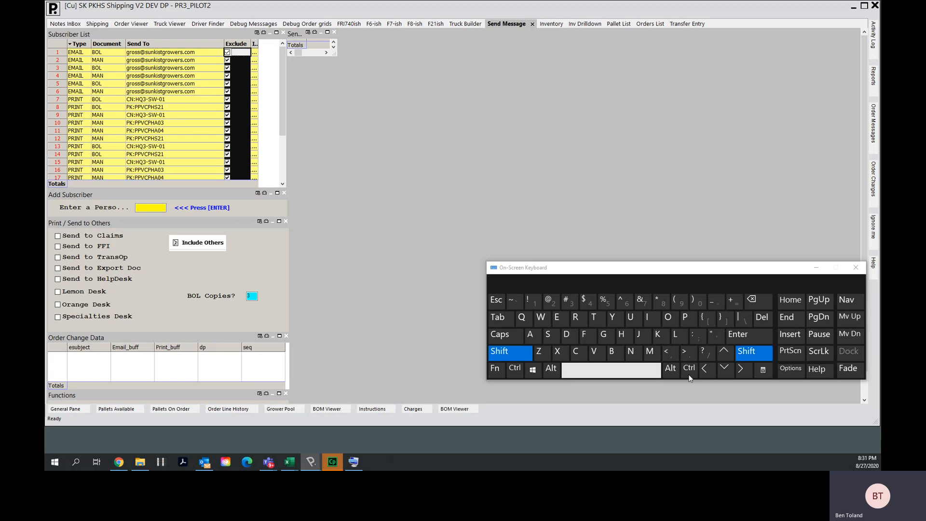
{"action": "left_click", "coordinate": [724, 371]}
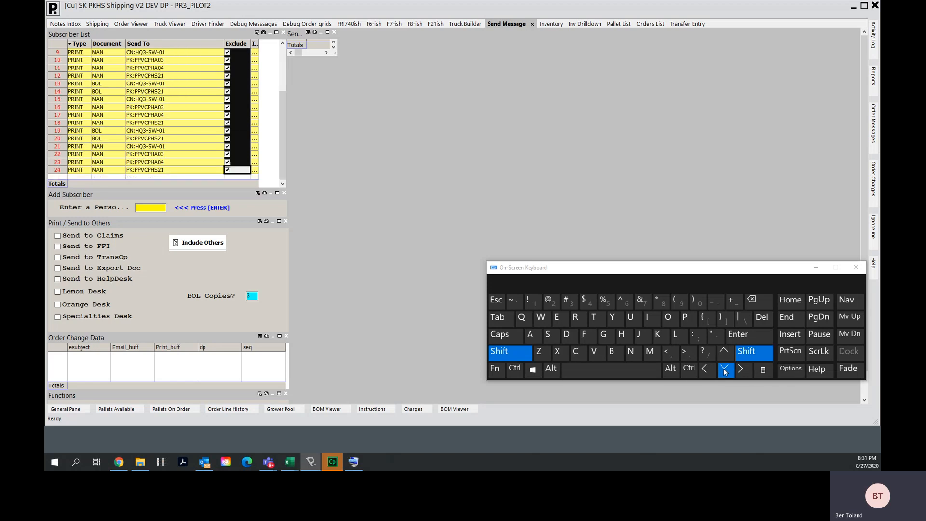
{"action": "left_click", "coordinate": [625, 377]}
{"action": "left_click", "coordinate": [626, 377]}
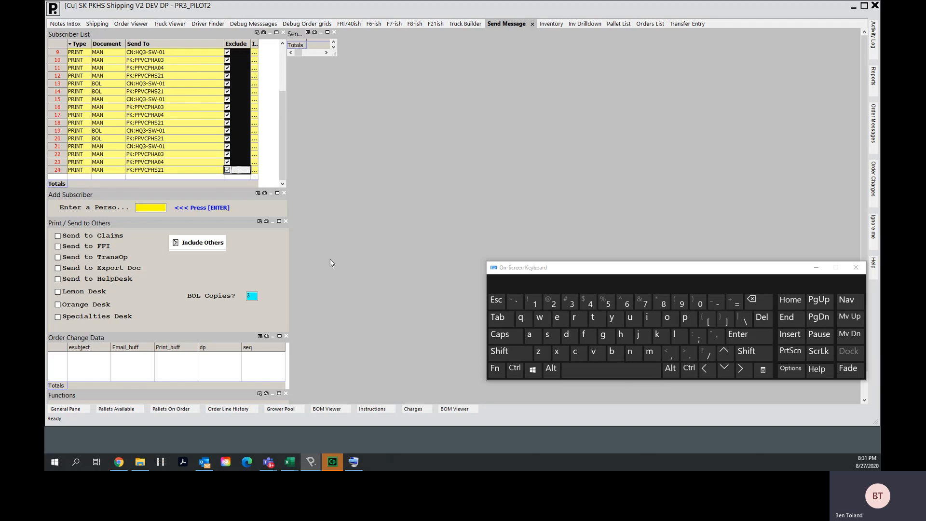
- Send the message and exit the send message screen
{"action": "left_click", "coordinate": [308, 192]}
{"action": "left_click_drag", "start_coordinate": [863, 188], "coordinate": [861, 229]}
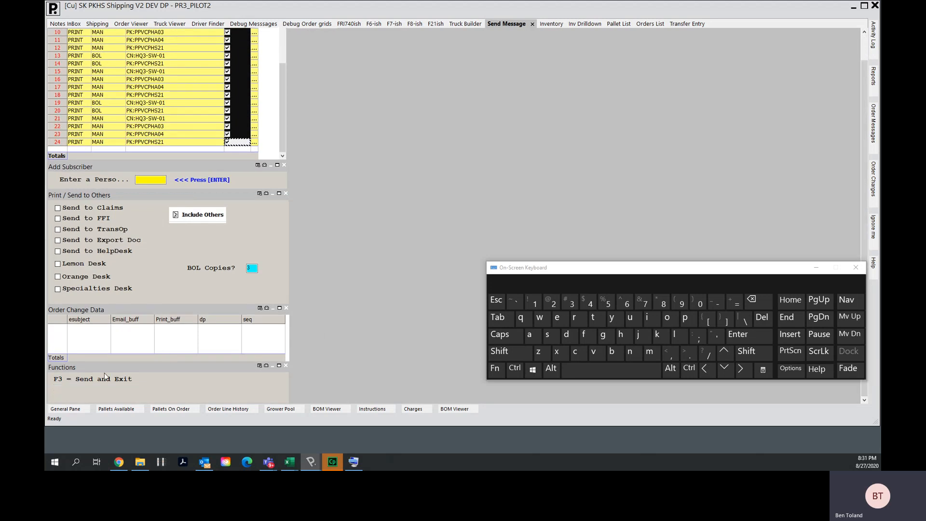
{"action": "left_click", "coordinate": [494, 368]}
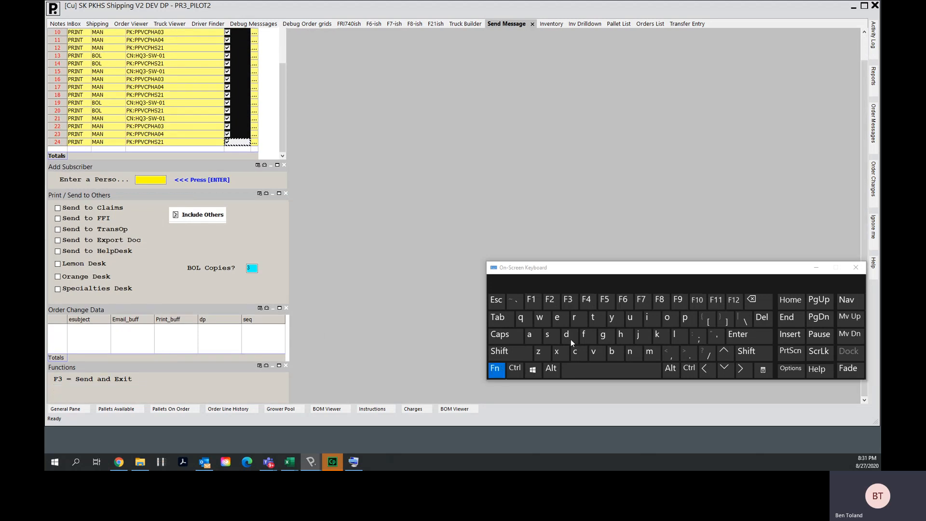
{"action": "left_click", "coordinate": [572, 302]}
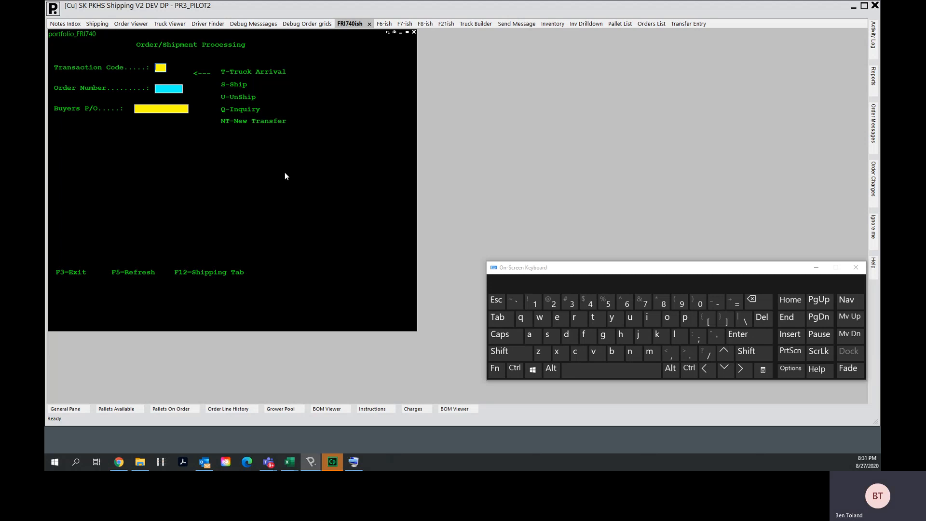
- Open the shipping list, show shipped orders, and select the truck's three orders to review their order lines
{"action": "key", "text": "F12"}
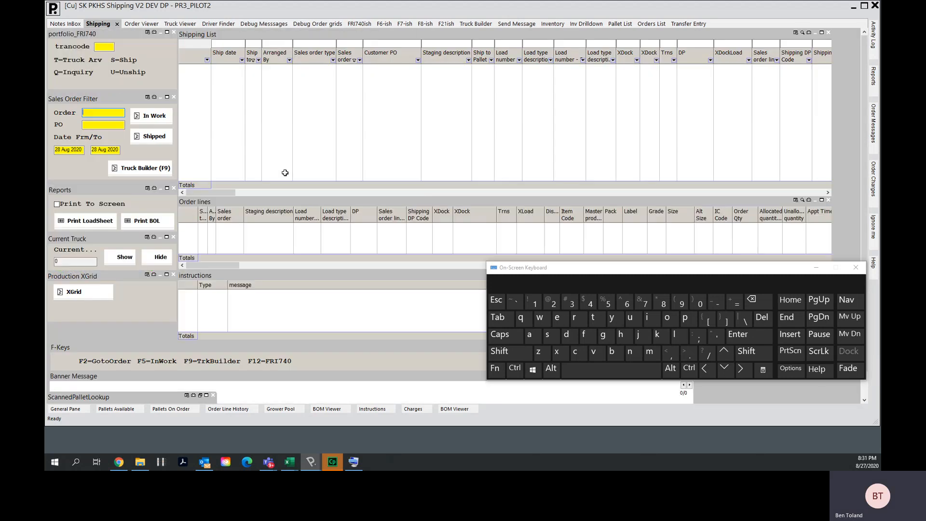
{"action": "left_click", "coordinate": [160, 139]}
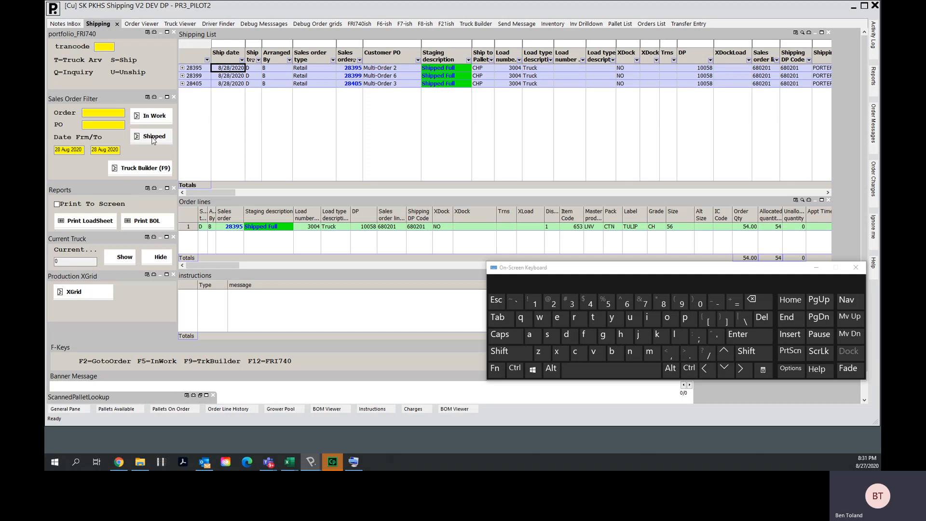
{"action": "left_click", "coordinate": [146, 139]}
{"action": "left_click", "coordinate": [146, 140]}
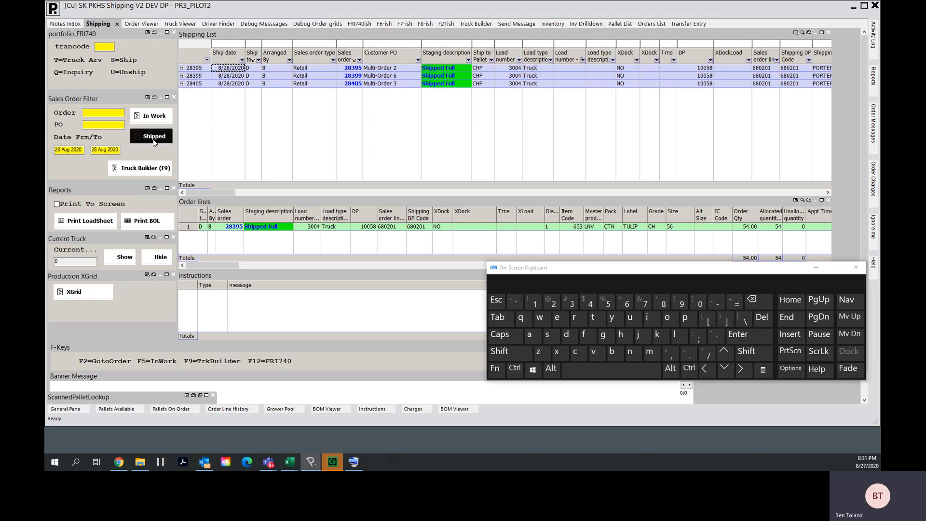
{"action": "left_click", "coordinate": [448, 69]}
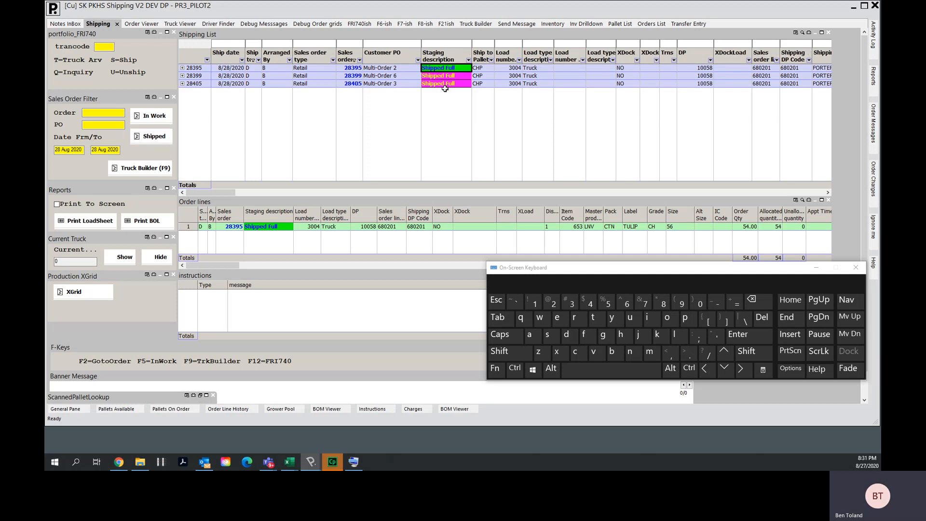
{"action": "left_click", "coordinate": [815, 268]}
{"action": "left_click", "coordinate": [441, 66]}
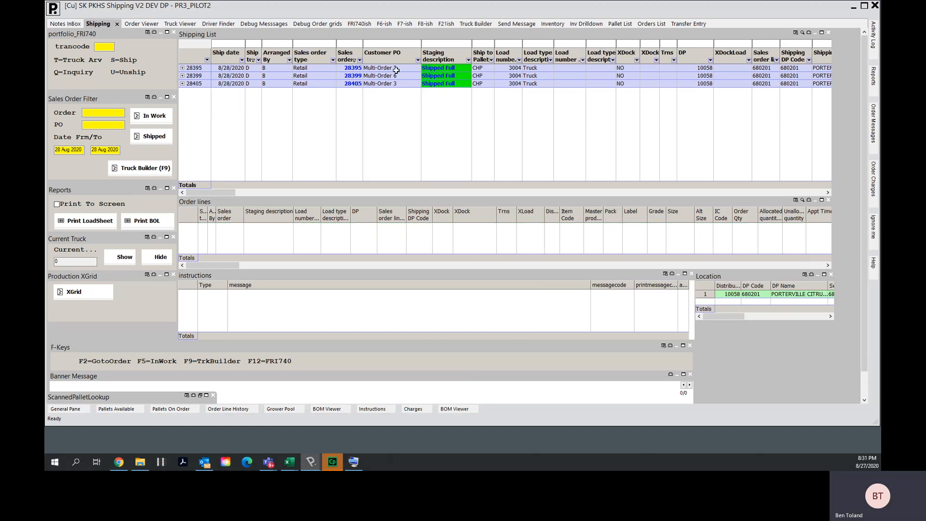
{"action": "left_click_drag", "start_coordinate": [395, 68], "coordinate": [395, 86]}
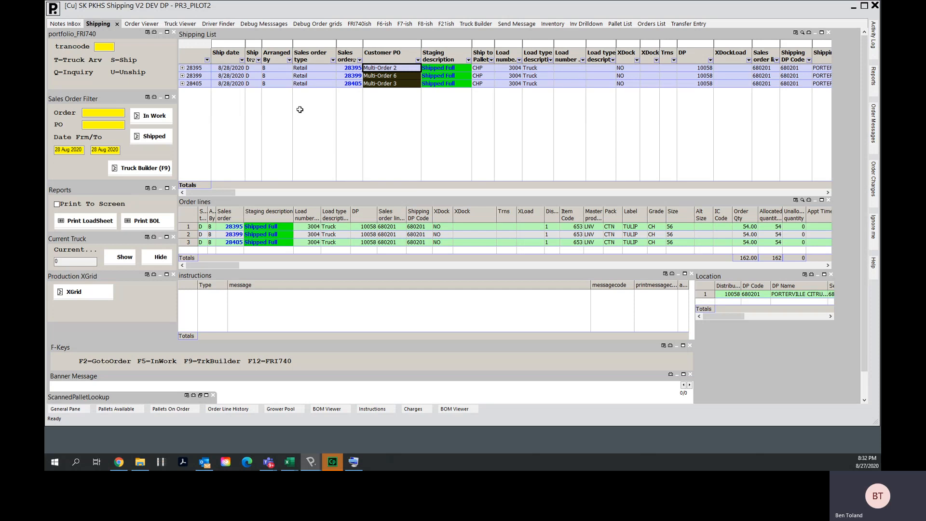
- Show in-work orders and clear the sales order column filter to list the remaining booked orders
{"action": "left_click", "coordinate": [151, 120]}
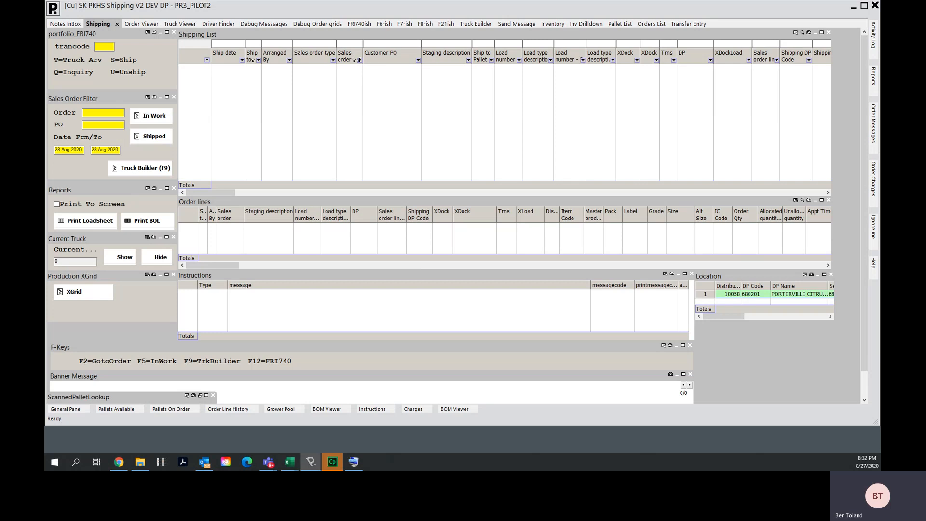
{"action": "left_click", "coordinate": [359, 59]}
{"action": "left_click", "coordinate": [347, 171]}
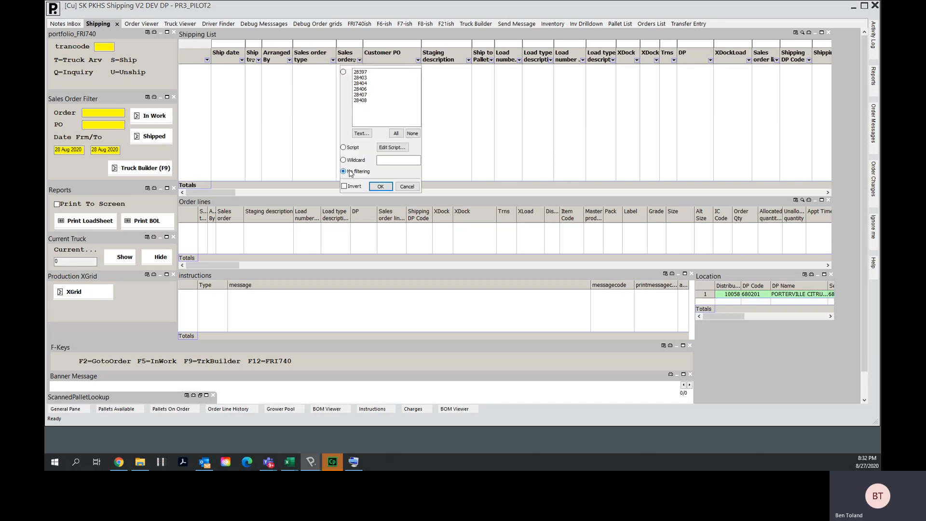
{"action": "left_click", "coordinate": [381, 187]}
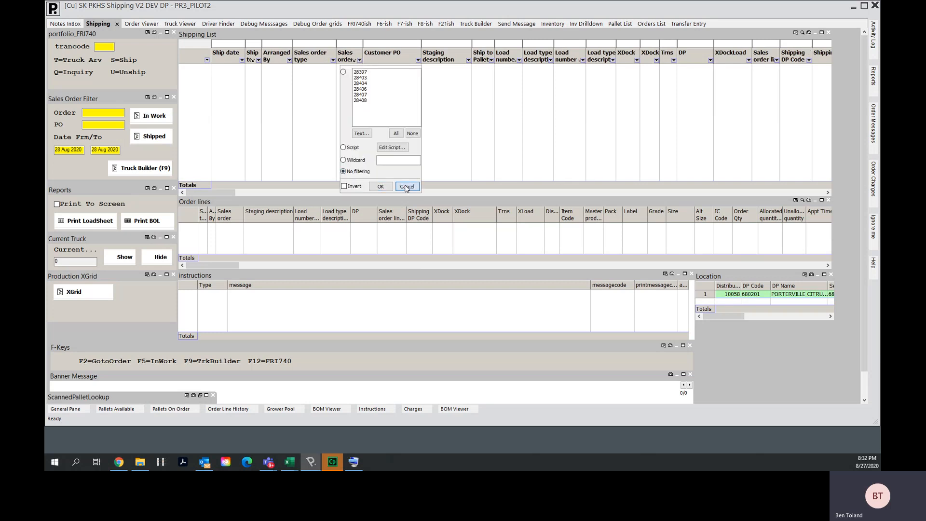
{"action": "right_click", "coordinate": [325, 83]}
{"action": "mouse_move", "coordinate": [355, 195]}
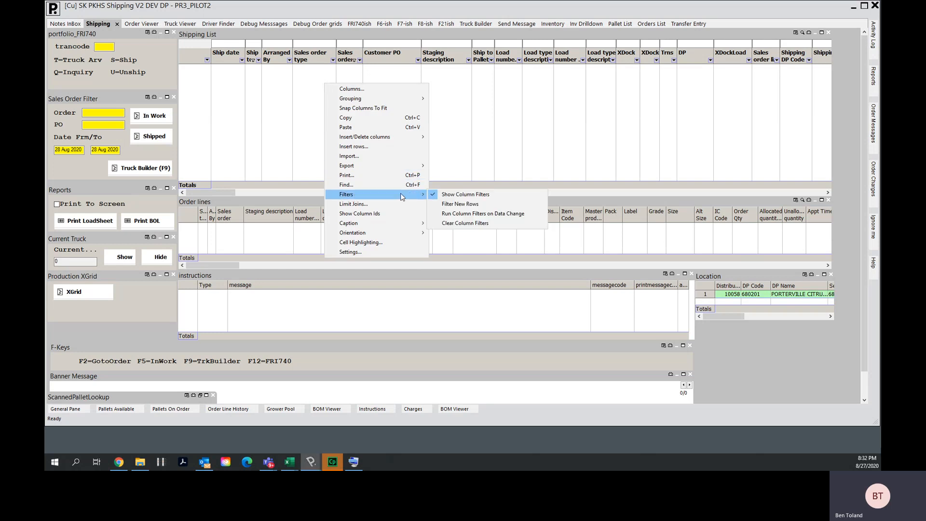
{"action": "left_click", "coordinate": [456, 223]}
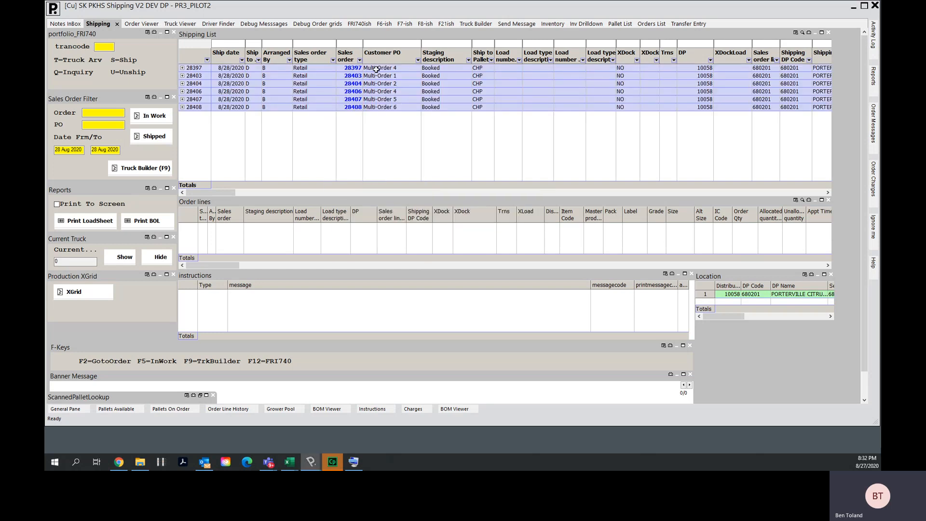
{"action": "left_click_drag", "start_coordinate": [376, 69], "coordinate": [376, 108]}
{"action": "left_click", "coordinate": [354, 126]}
{"action": "key", "text": "alt+Tab"}
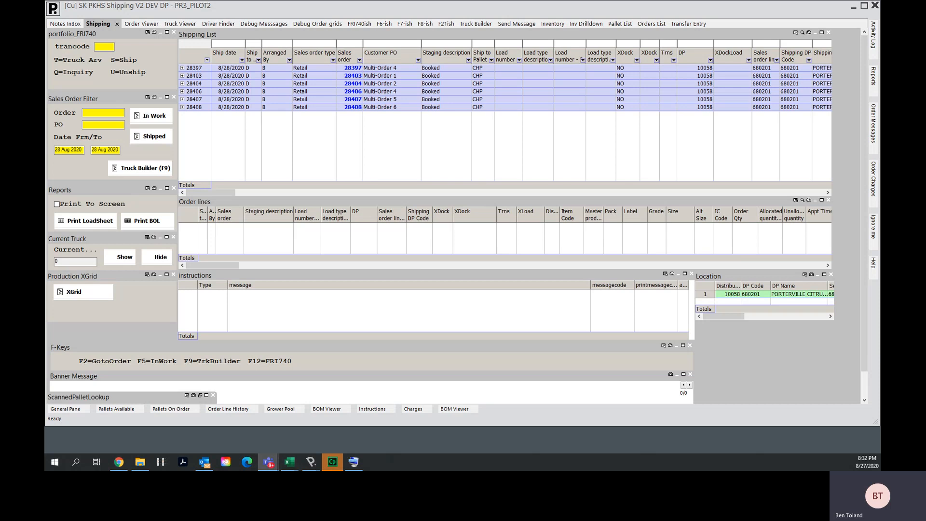